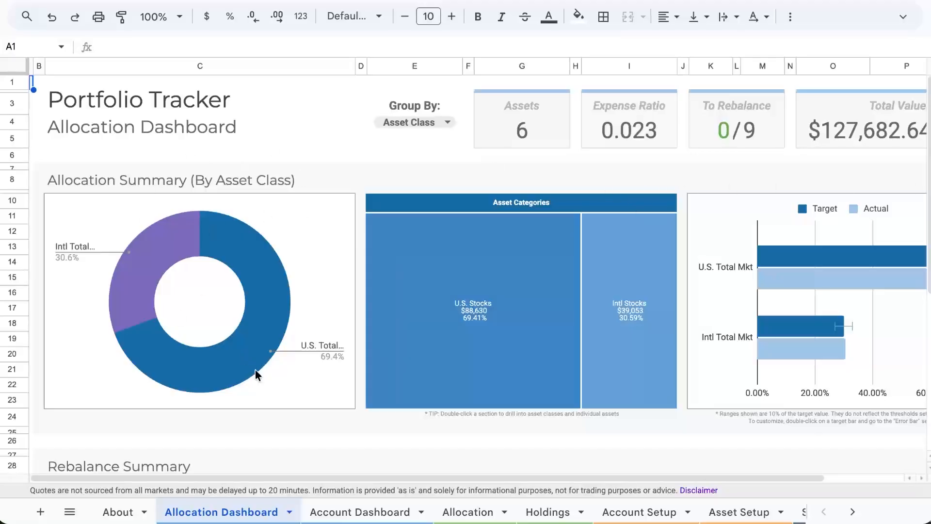
Look over the Allocation Dashboard's summary figures, open the Account Dashboard sheet and group it by Account Type.
{"action": "scroll", "coordinate": [481, 221], "scroll_direction": "right", "scroll_amount": 2}
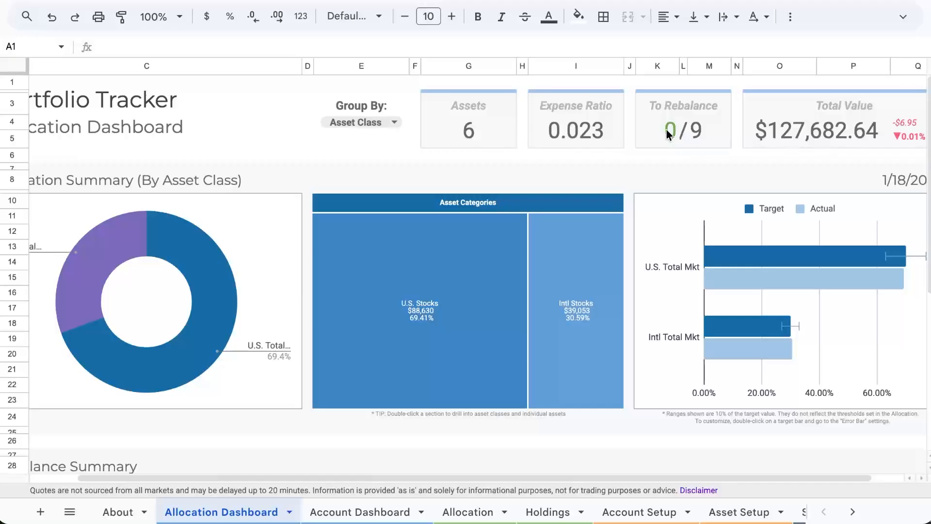
{"action": "scroll", "coordinate": [847, 148], "scroll_direction": "right", "scroll_amount": 1}
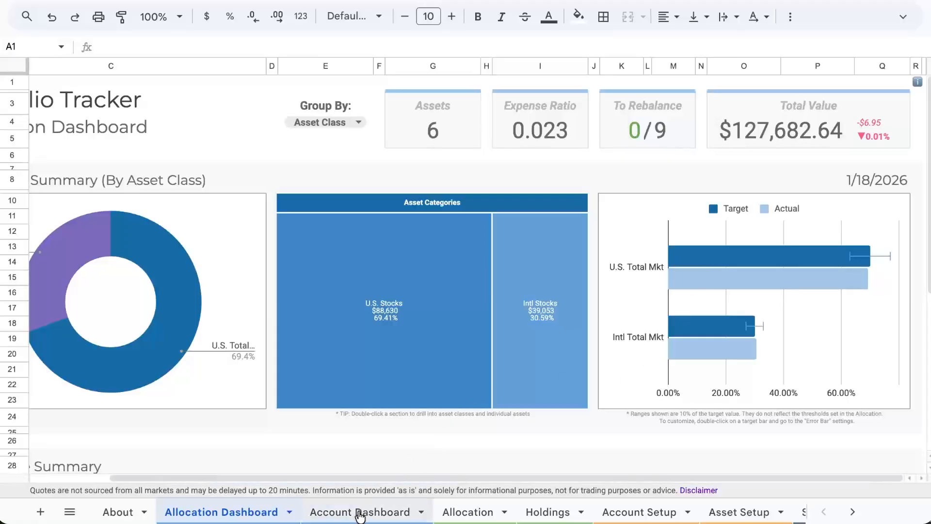
{"action": "left_click", "coordinate": [361, 513]}
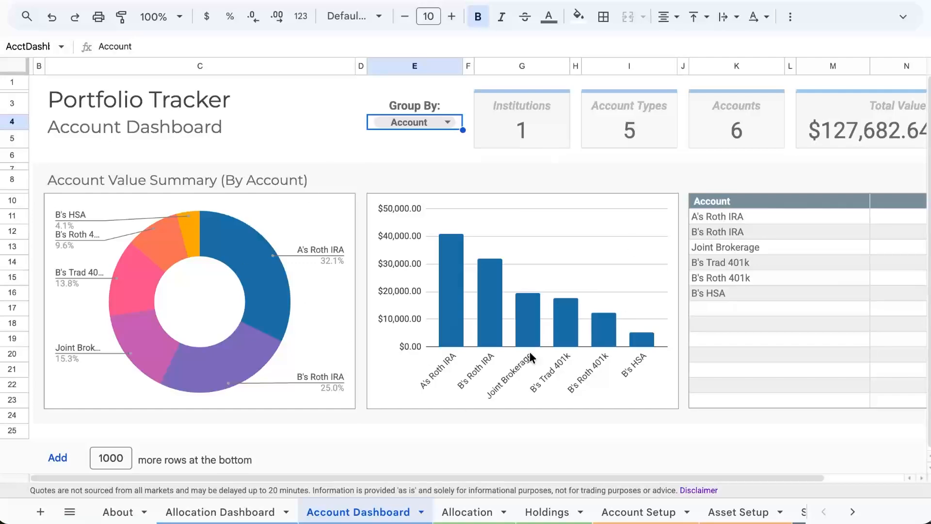
{"action": "left_click", "coordinate": [413, 128]}
{"action": "left_click", "coordinate": [412, 165]}
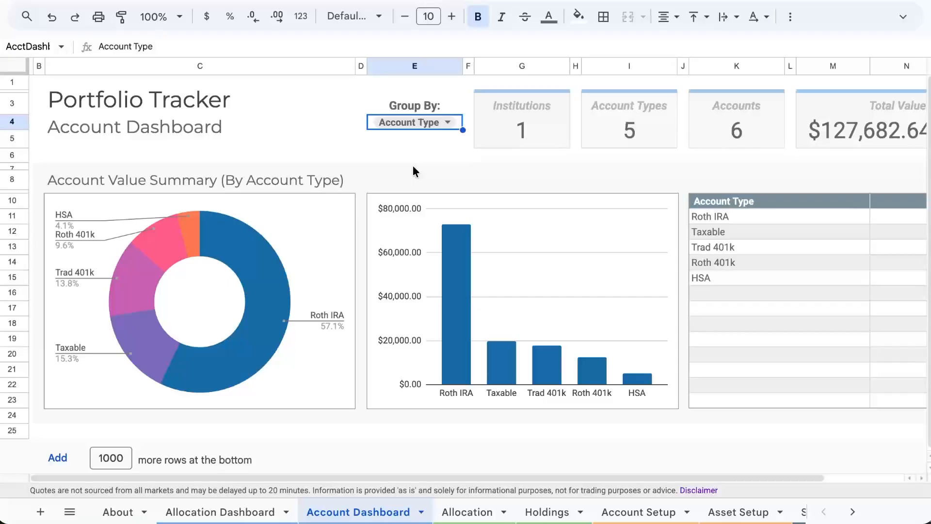
Regroup the Account Dashboard by Institution, Owner and Tax Type in turn to compare the account value breakdowns.
{"action": "left_click", "coordinate": [440, 124]}
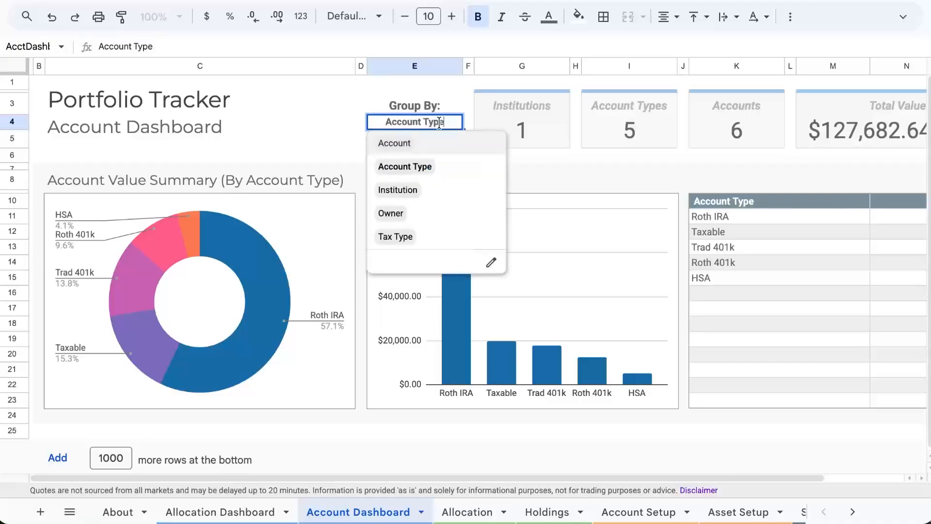
{"action": "left_click", "coordinate": [406, 193]}
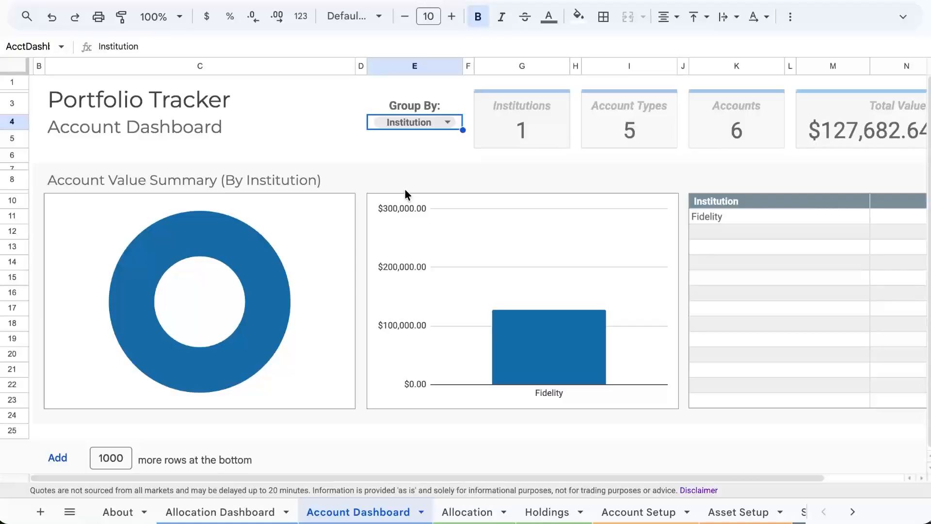
{"action": "left_click", "coordinate": [430, 124]}
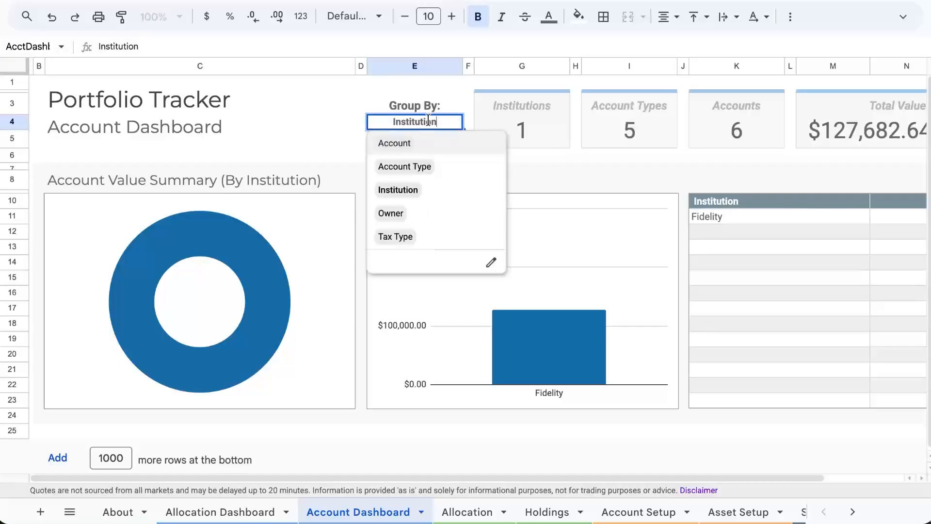
{"action": "left_click", "coordinate": [400, 212]}
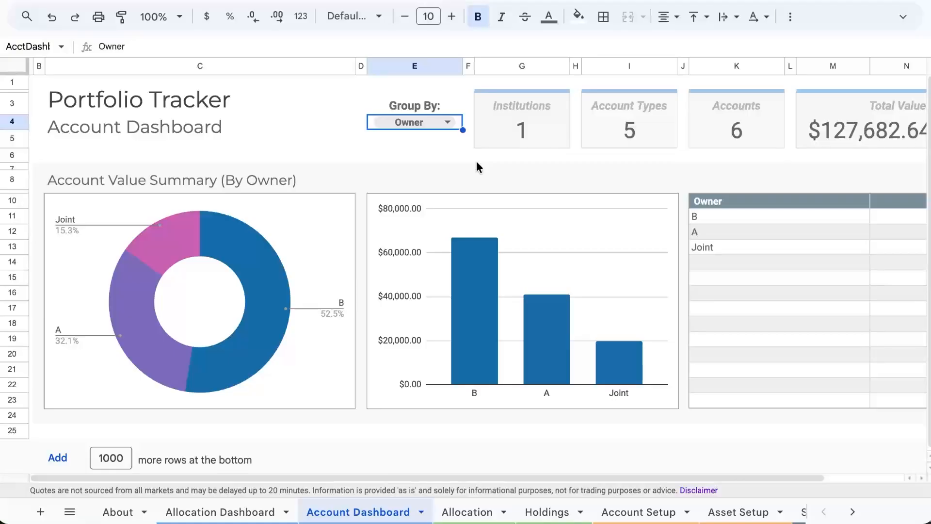
{"action": "left_click", "coordinate": [437, 114]}
{"action": "left_click", "coordinate": [413, 235]}
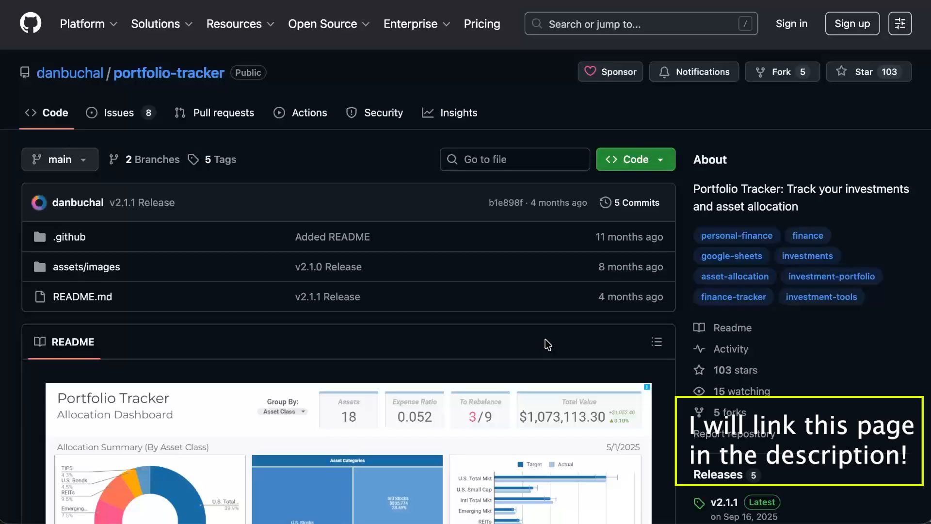
Open the Releases page linked in the README of the portfolio-tracker repository on GitHub.
{"action": "scroll", "coordinate": [545, 339], "scroll_direction": "down", "scroll_amount": 5}
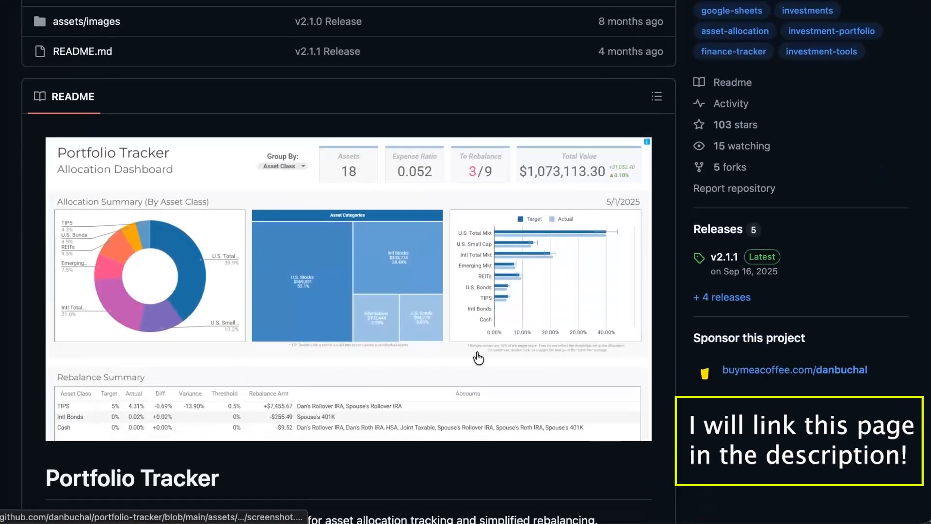
{"action": "scroll", "coordinate": [358, 357], "scroll_direction": "down", "scroll_amount": 5}
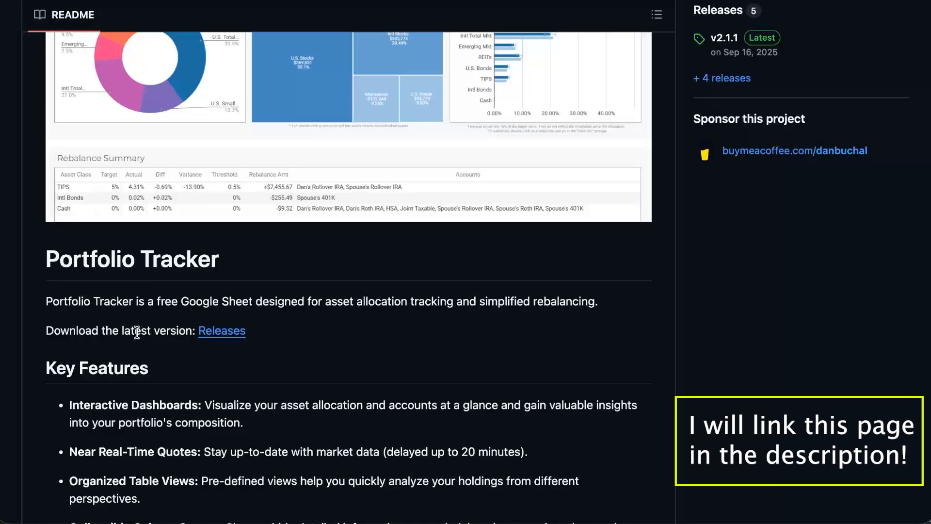
{"action": "left_click", "coordinate": [218, 334]}
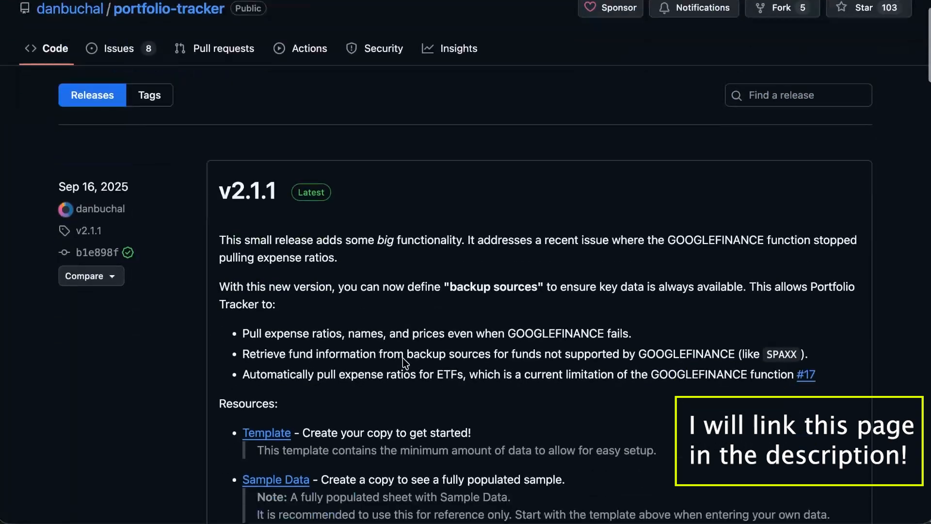
Make a Google Sheets copy of the v2.1.1 release's Template and allow its formulas to access external data.
{"action": "scroll", "coordinate": [403, 357], "scroll_direction": "down", "scroll_amount": 4}
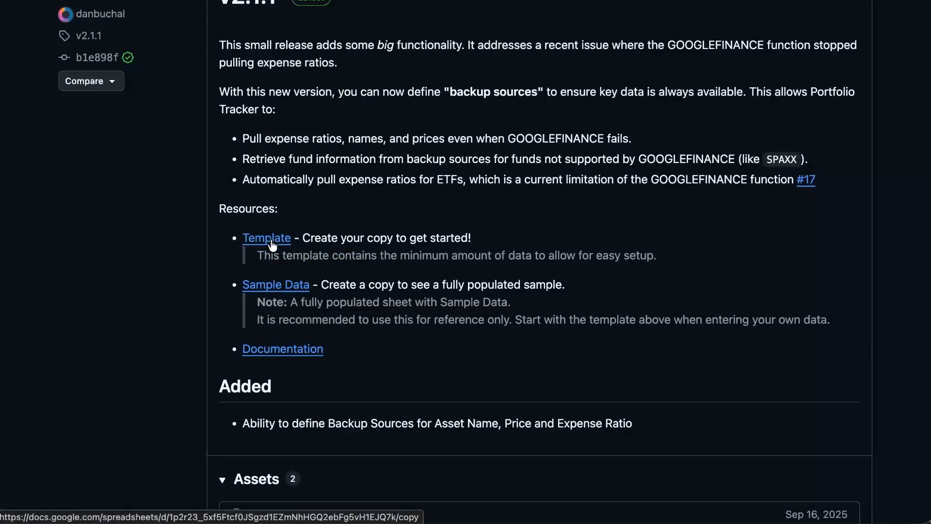
{"action": "left_click", "coordinate": [271, 241]}
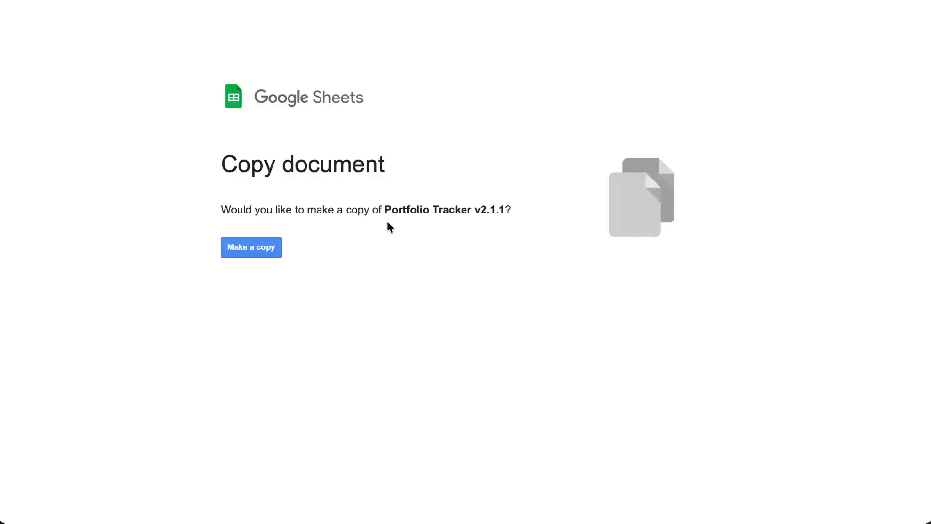
{"action": "left_click", "coordinate": [269, 246]}
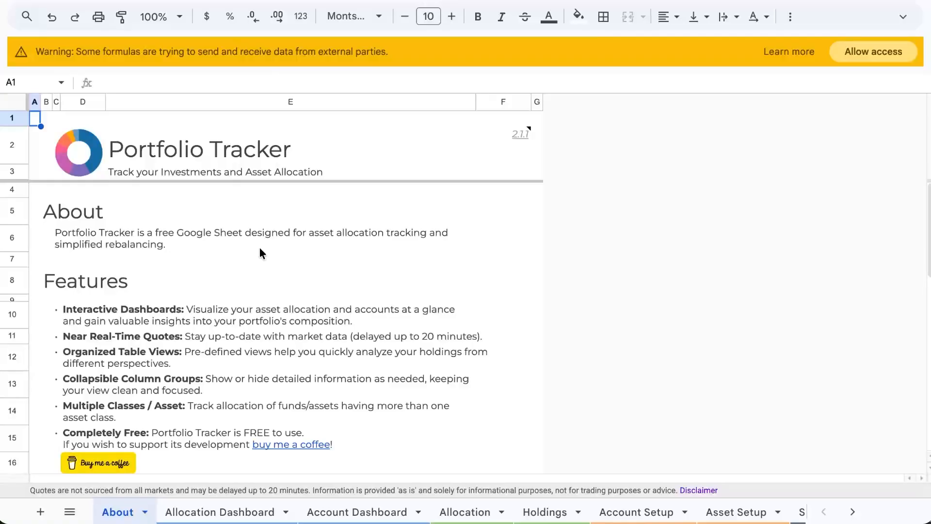
{"action": "left_click", "coordinate": [884, 58]}
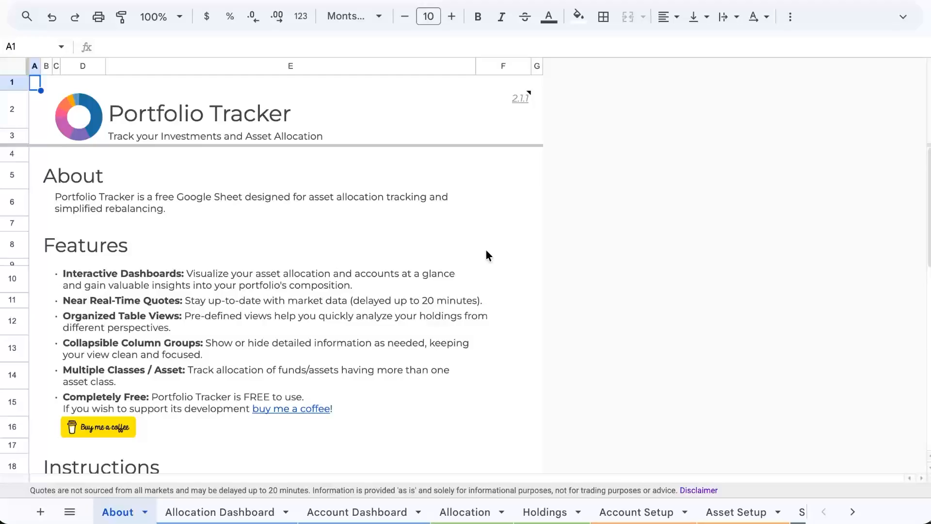
Preview the Portfolio Tracker Guide from the About sheet's instructions, skim its introduction and close the preview.
{"action": "scroll", "coordinate": [486, 255], "scroll_direction": "down", "scroll_amount": 5}
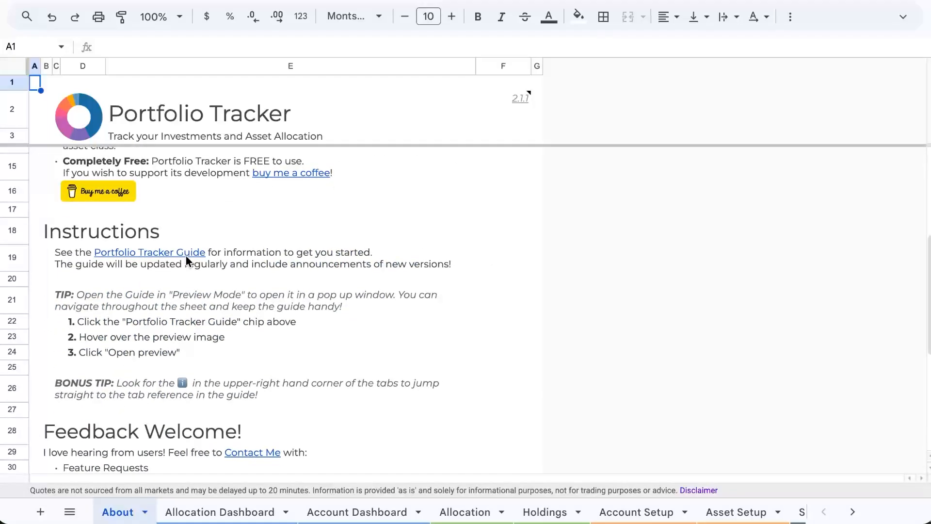
{"action": "left_click", "coordinate": [182, 257]}
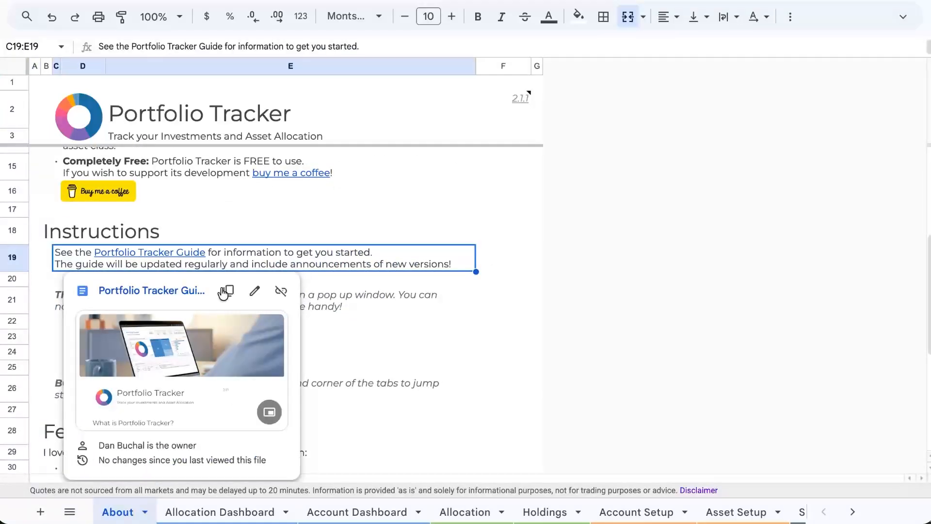
{"action": "left_click", "coordinate": [266, 415]}
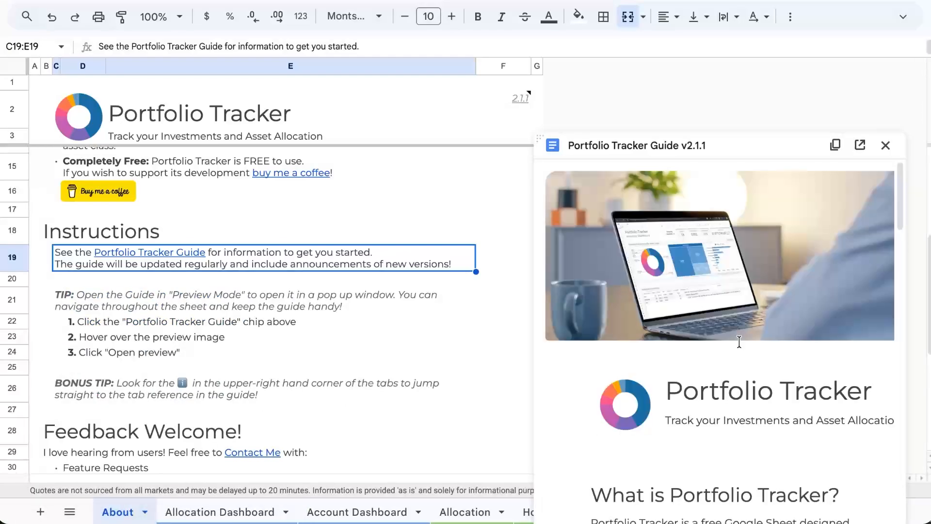
{"action": "scroll", "coordinate": [739, 341], "scroll_direction": "down", "scroll_amount": 15}
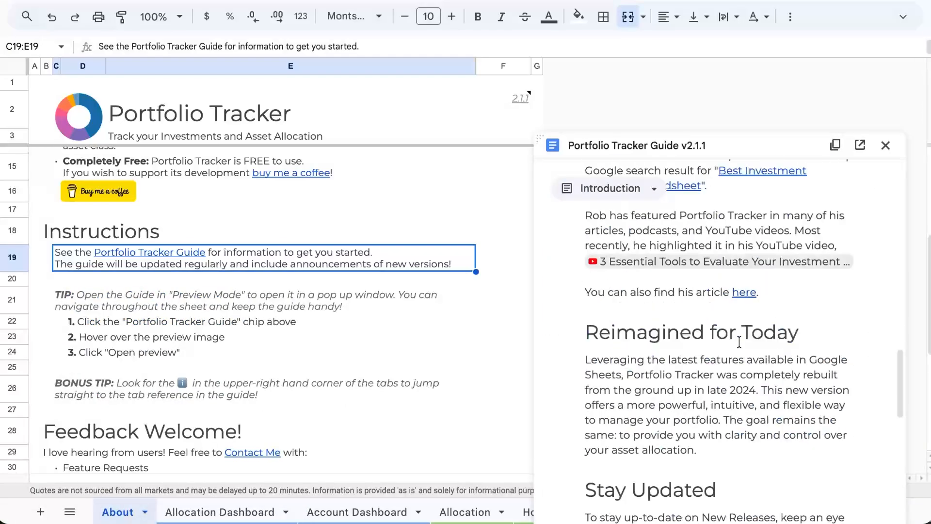
{"action": "scroll", "coordinate": [739, 342], "scroll_direction": "down", "scroll_amount": 2}
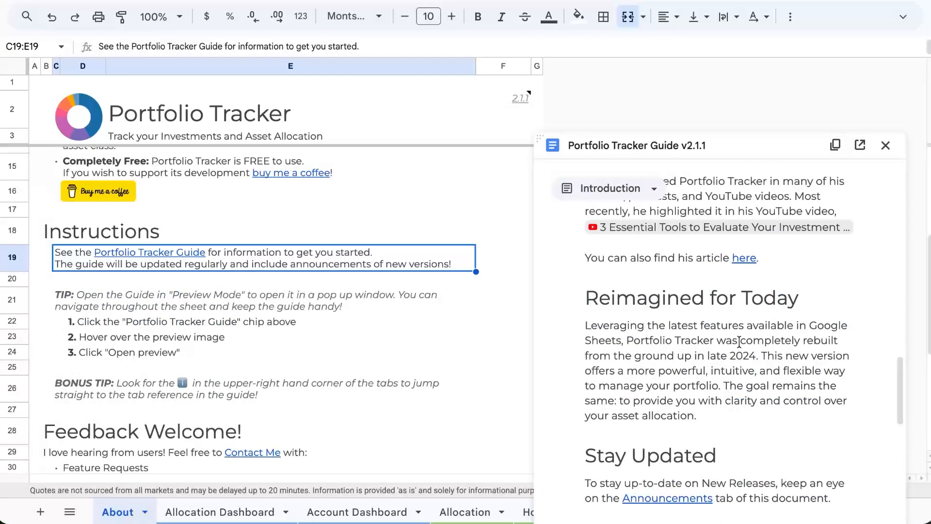
{"action": "scroll", "coordinate": [739, 342], "scroll_direction": "up", "scroll_amount": 15}
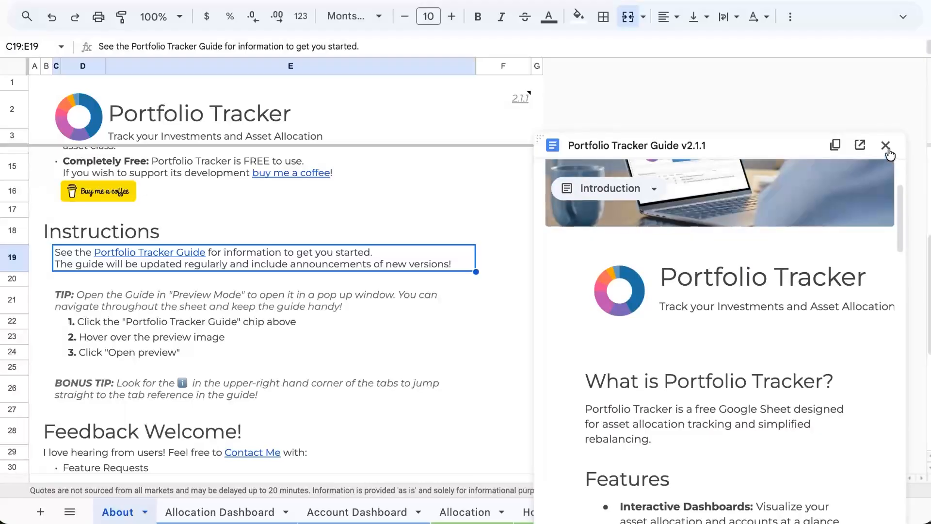
{"action": "left_click", "coordinate": [885, 145]}
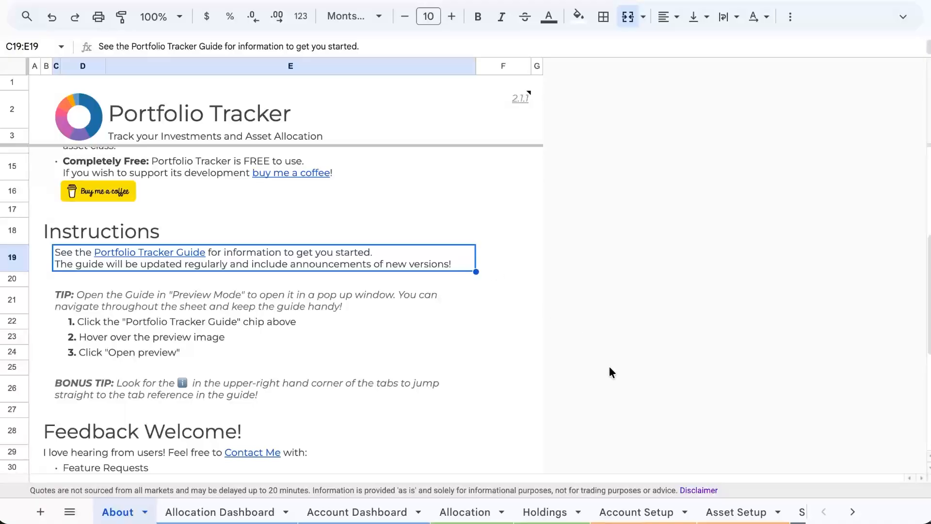
Open the Account Setup sheet and rename the 401k entry in the Account Types table to Trad 401k.
{"action": "left_click", "coordinate": [649, 515]}
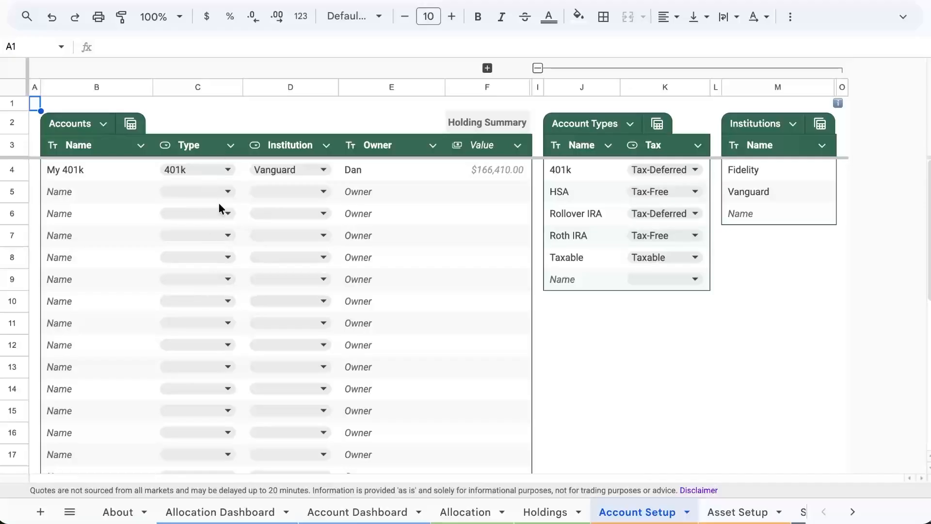
{"action": "left_click", "coordinate": [572, 168]}
{"action": "double_click", "coordinate": [560, 172]}
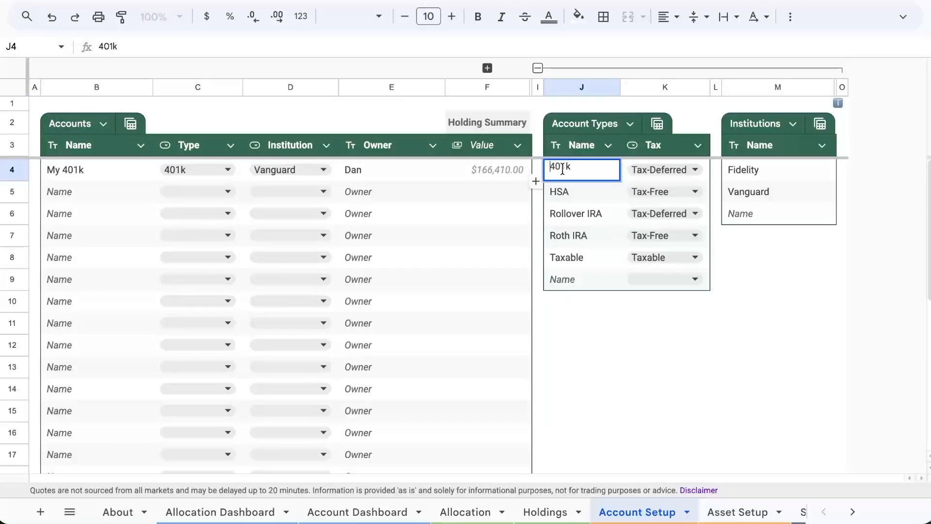
{"action": "type", "text": "Trad"}
{"action": "key", "text": "Return"}
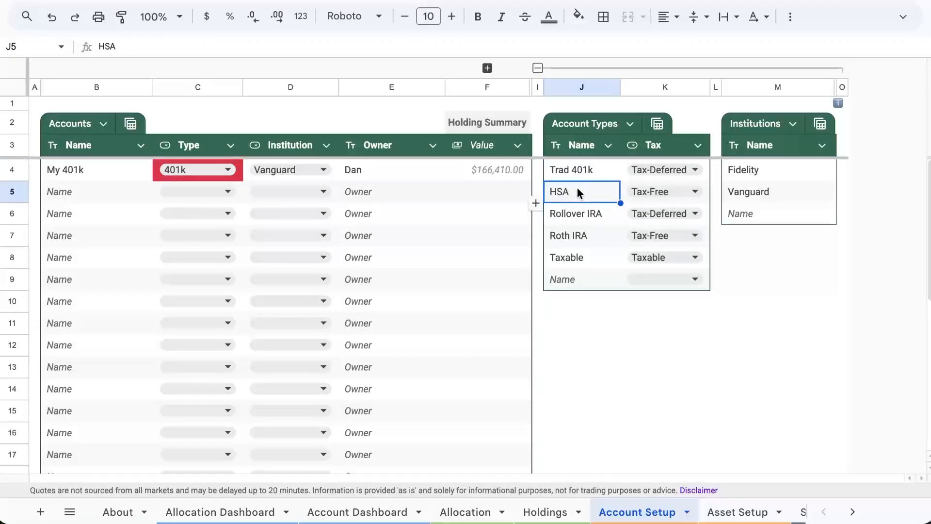
Replace the Rollover IRA account type with Roth 401k and set its tax treatment to Tax-Free.
{"action": "left_click", "coordinate": [572, 216]}
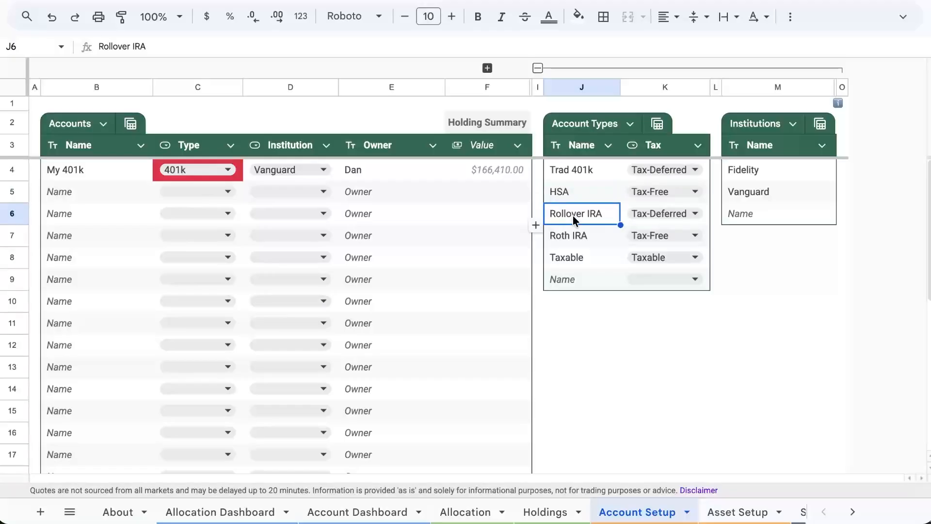
{"action": "type", "text": "Roth "}
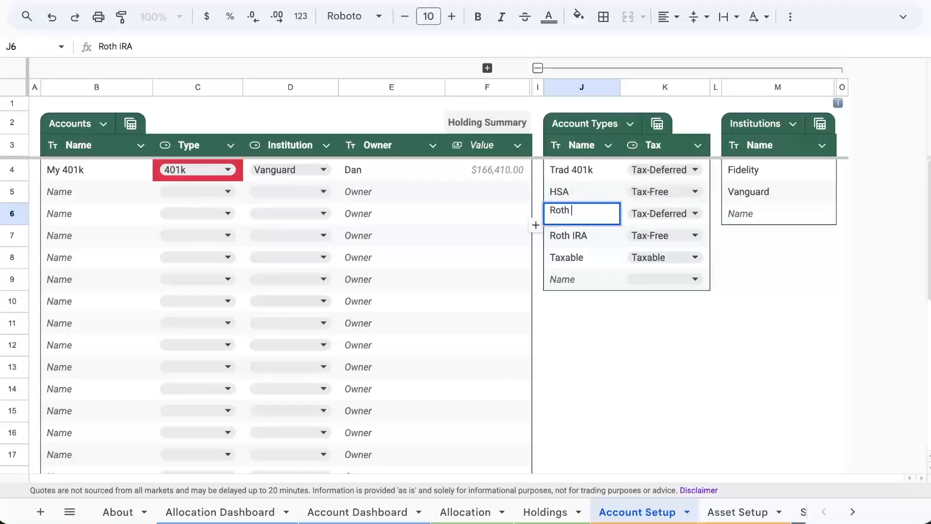
{"action": "type", "text": "401k"}
{"action": "key", "text": "Return"}
{"action": "left_click", "coordinate": [649, 214]}
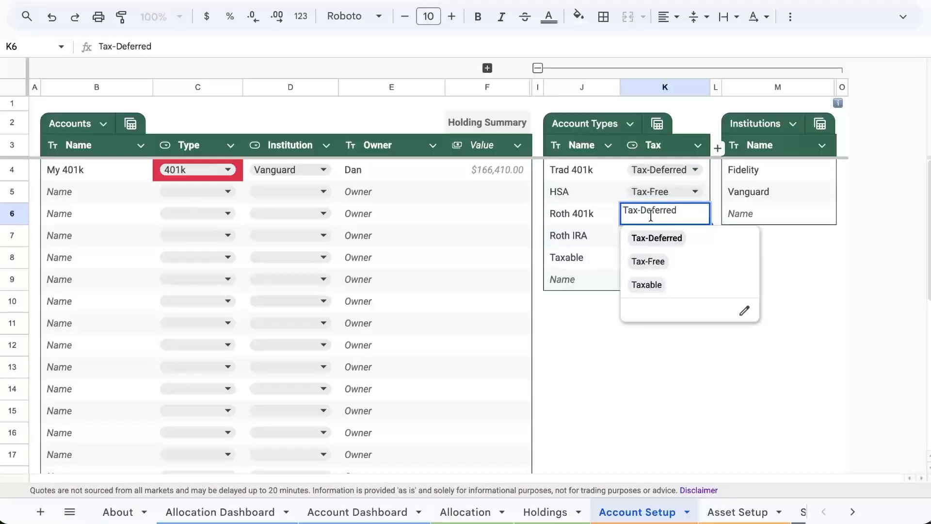
{"action": "left_click", "coordinate": [653, 260]}
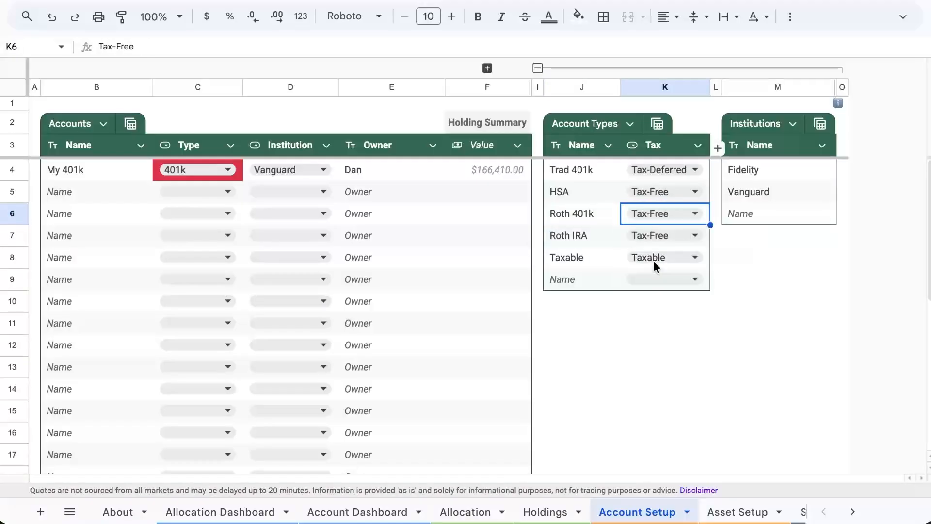
{"action": "left_click", "coordinate": [586, 217]}
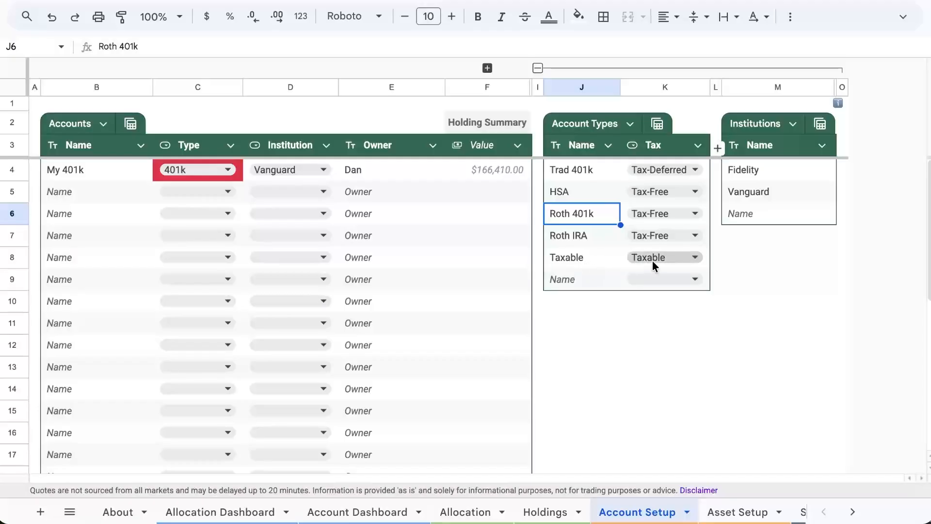
Remove Vanguard from the Institutions table and add another blank row below the table's last entry.
{"action": "left_click", "coordinate": [780, 191]}
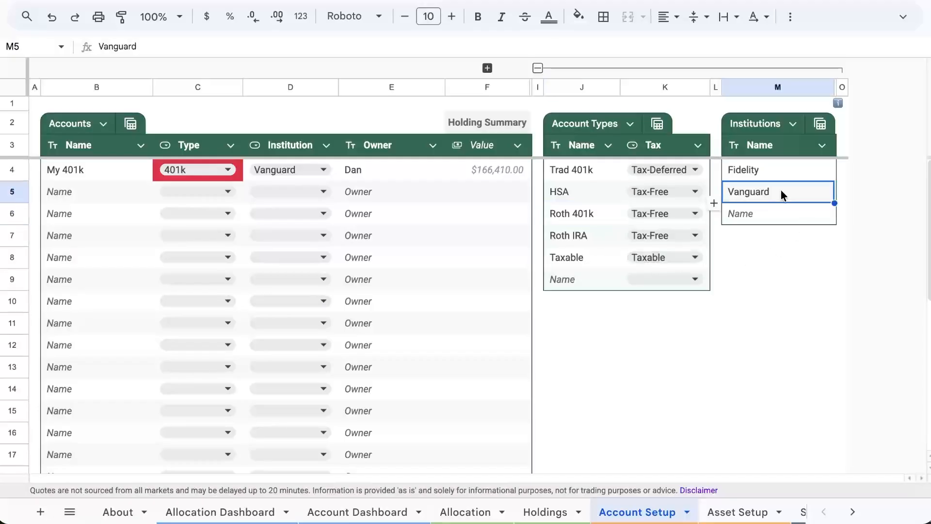
{"action": "key", "text": "Delete"}
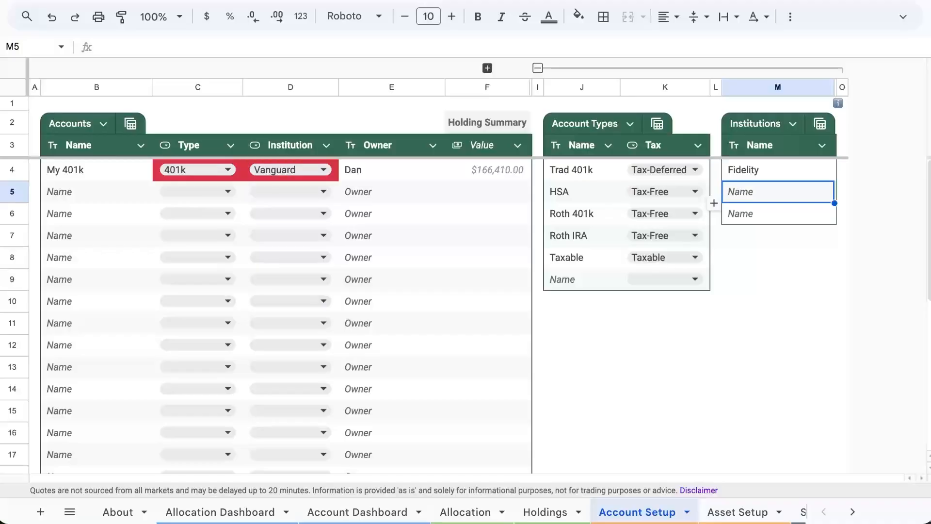
{"action": "left_click", "coordinate": [764, 171]}
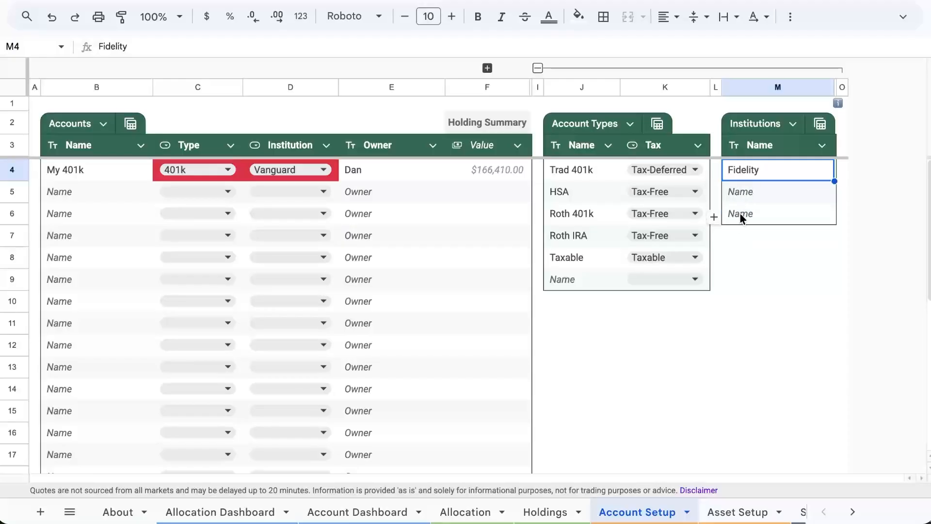
{"action": "left_click", "coordinate": [715, 218]}
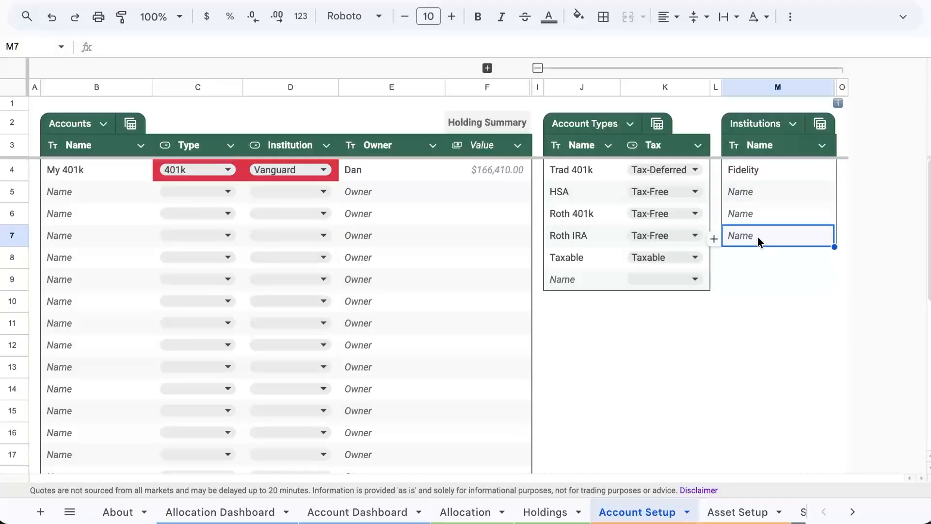
Undo the last blank row added to the Institutions table.
{"action": "key", "text": "ctrl+z"}
{"action": "left_click", "coordinate": [786, 287]}
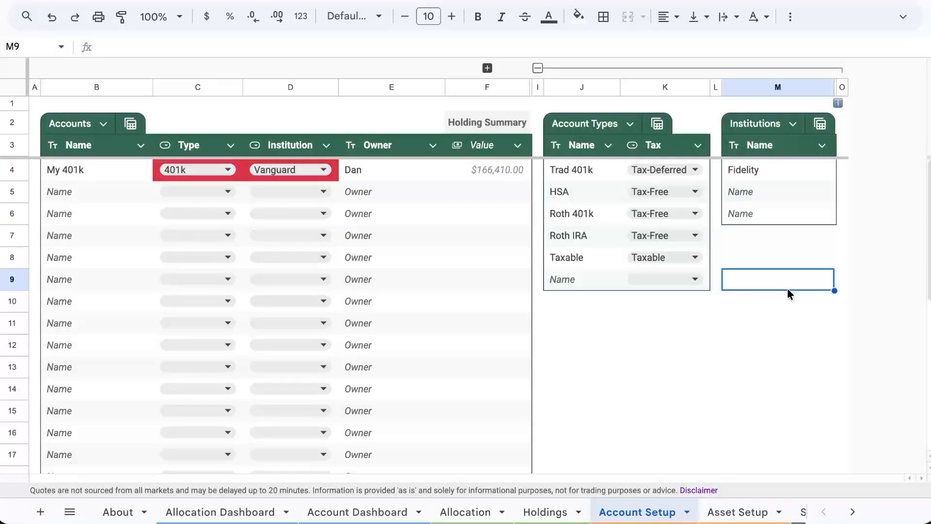
Name the first three entries of the Accounts table Joint Brokerage, A's Roth IRA and B's Roth IRA.
{"action": "left_click", "coordinate": [79, 171]}
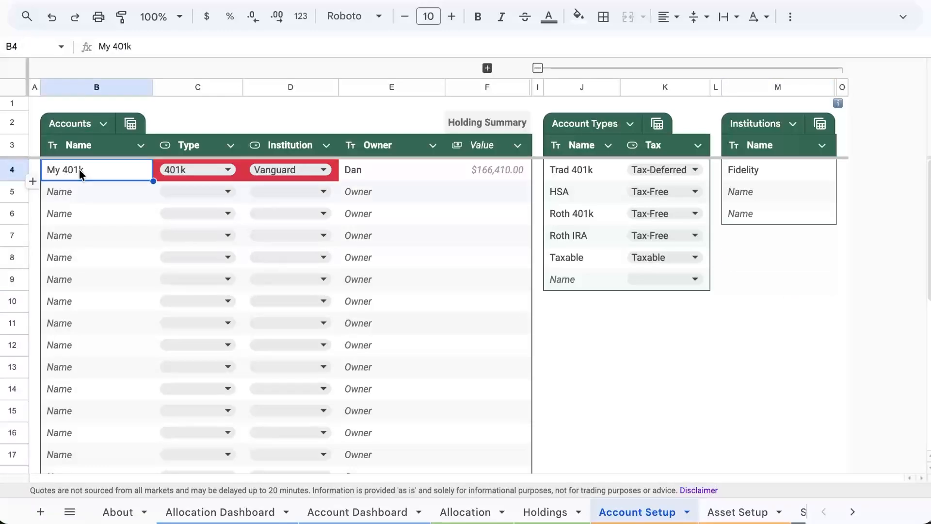
{"action": "type", "text": "Joint Brokerage"}
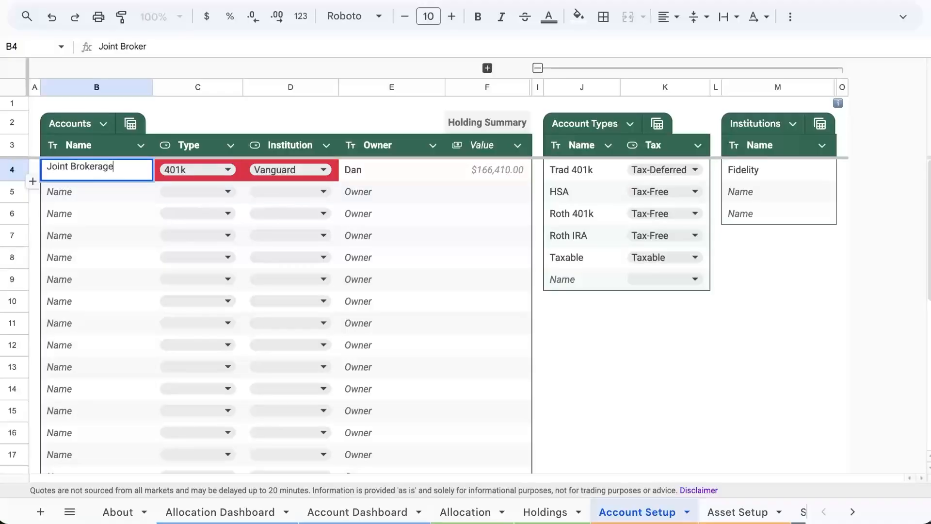
{"action": "key", "text": "Return"}
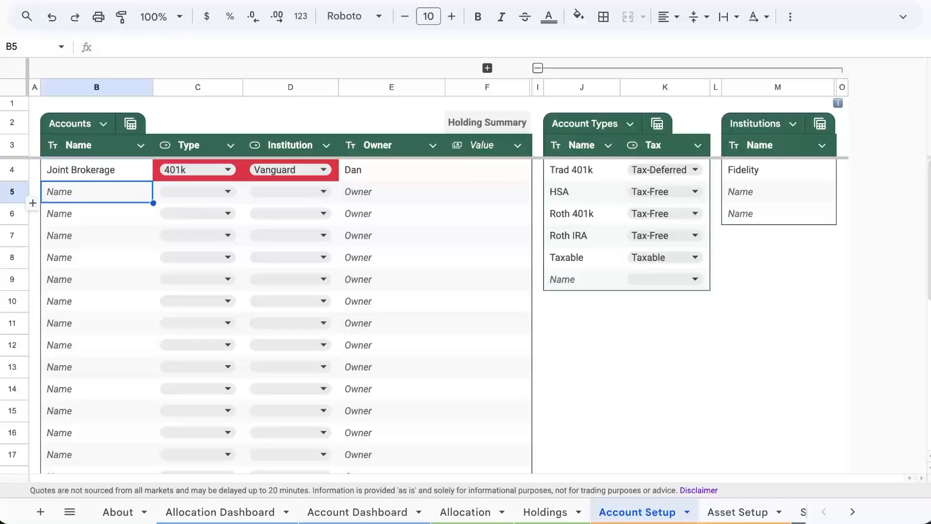
{"action": "type", "text": "A's Roth IRA"}
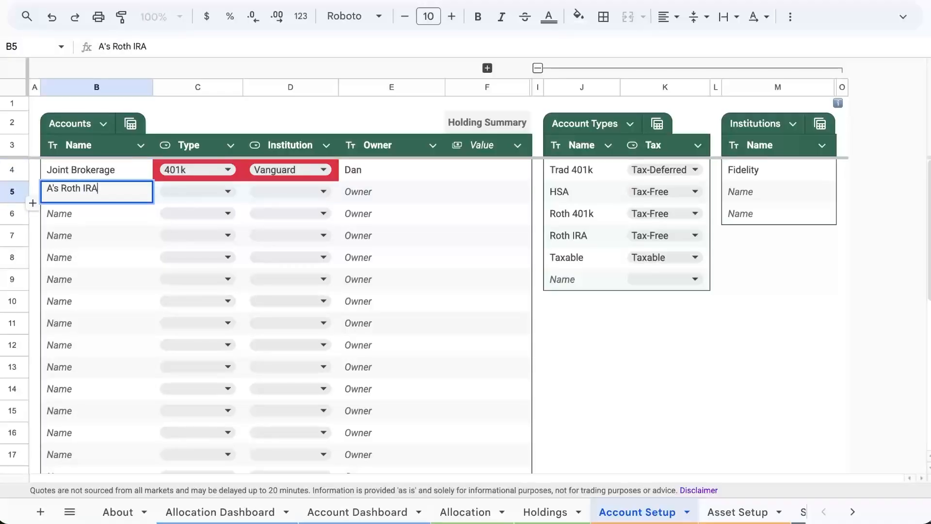
{"action": "key", "text": "Return"}
{"action": "type", "text": "B's Roth IRA"}
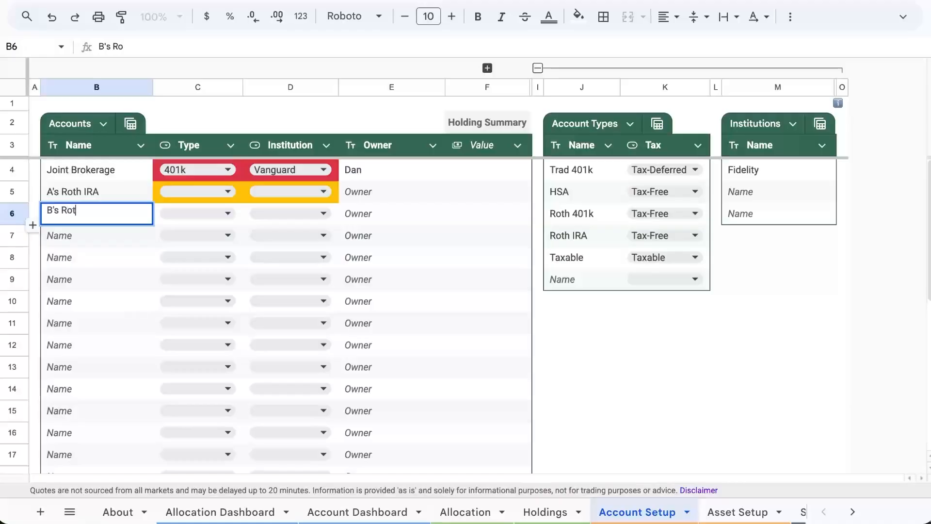
{"action": "key", "text": "Return"}
Add B's HSA, B's Trad 401k and B's Roth 401k as the next account names in the Accounts table.
{"action": "type", "text": "B's HSA"}
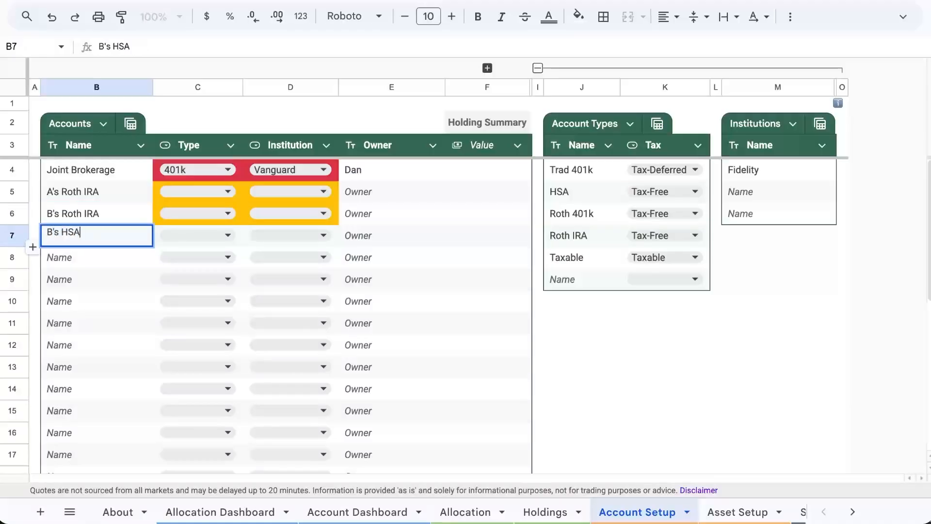
{"action": "key", "text": "Return"}
{"action": "type", "text": "B's "}
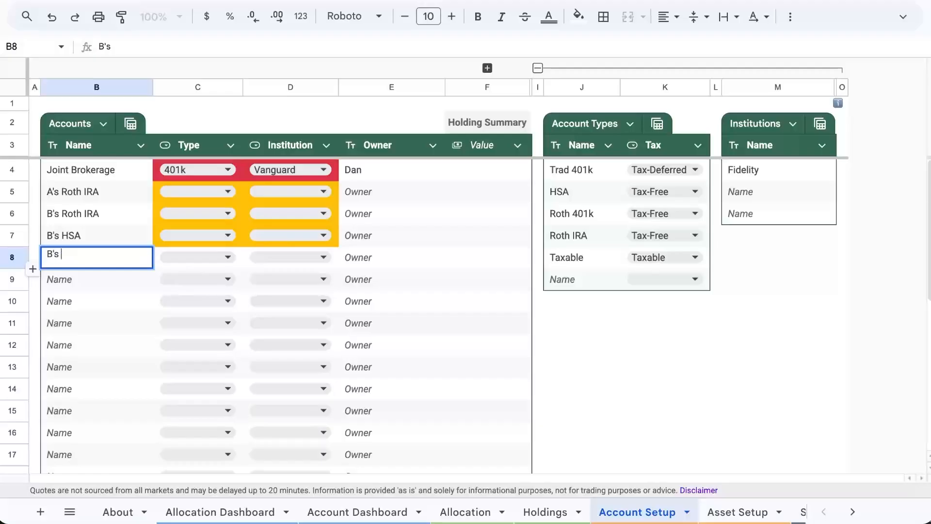
{"action": "type", "text": "Trad 401k"}
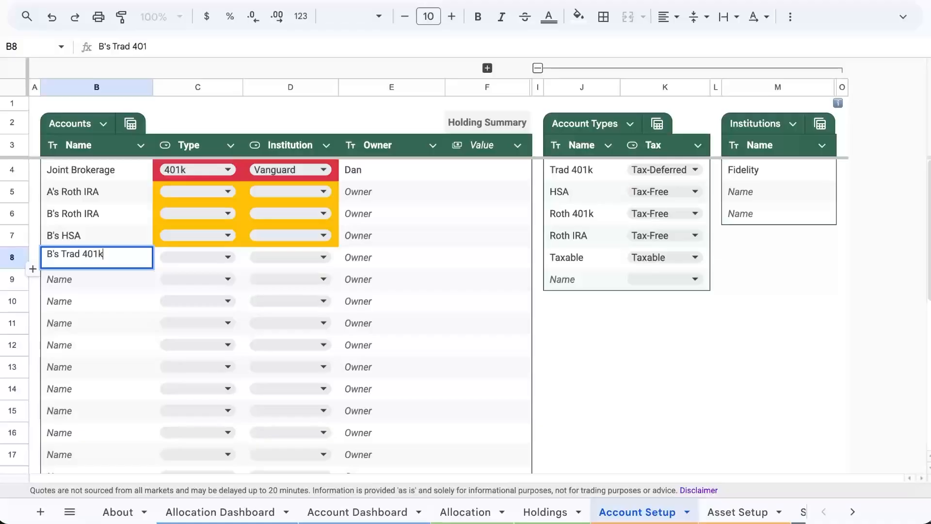
{"action": "key", "text": "Return"}
{"action": "type", "text": "B's "}
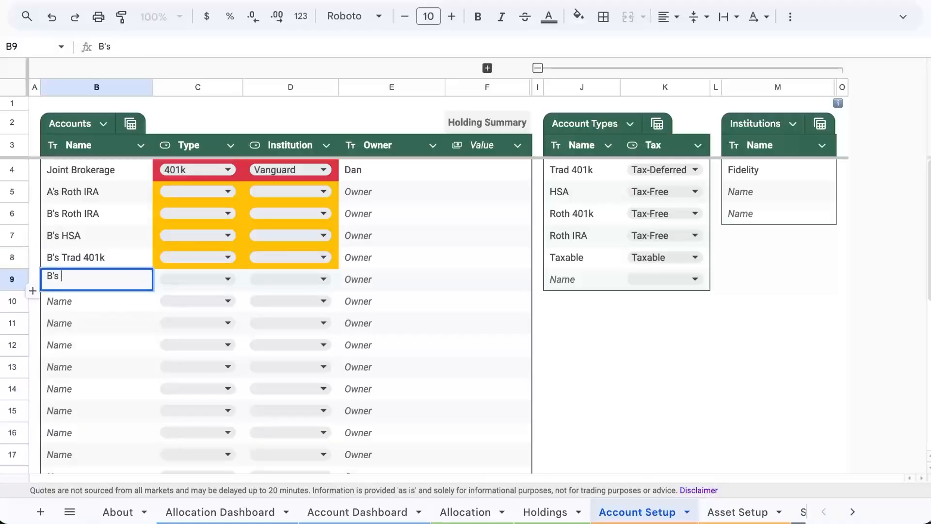
{"action": "type", "text": "Roth 401k"}
{"action": "key", "text": "Return"}
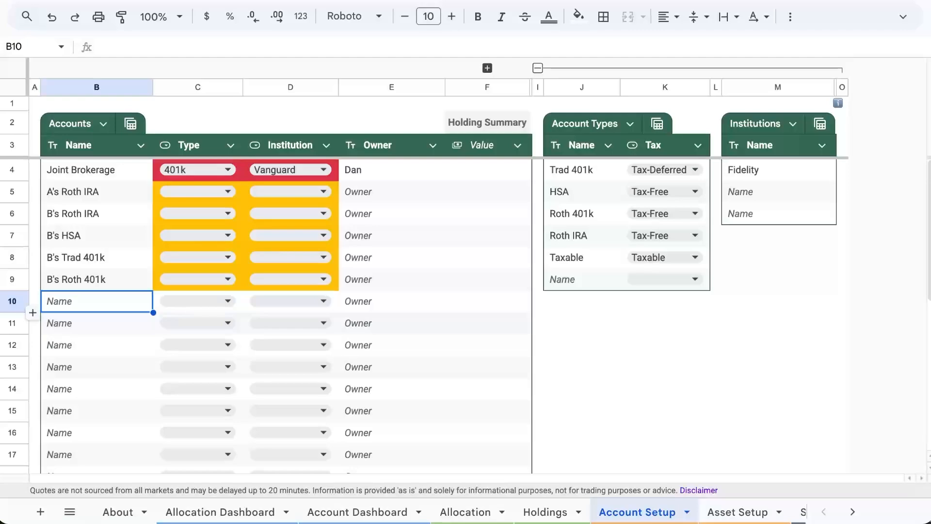
{"action": "left_click", "coordinate": [83, 195]}
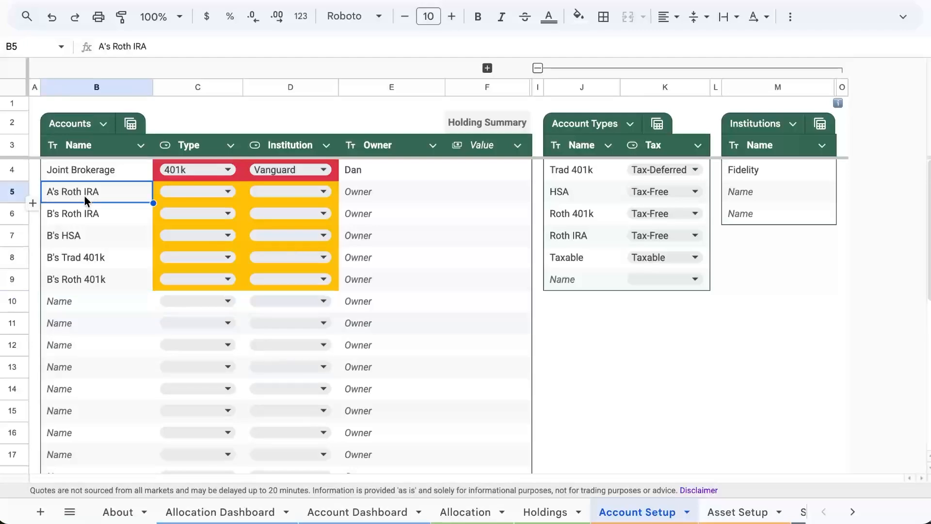
Set the Joint Brokerage account's type to Taxable and its institution to Fidelity.
{"action": "left_click", "coordinate": [226, 171]}
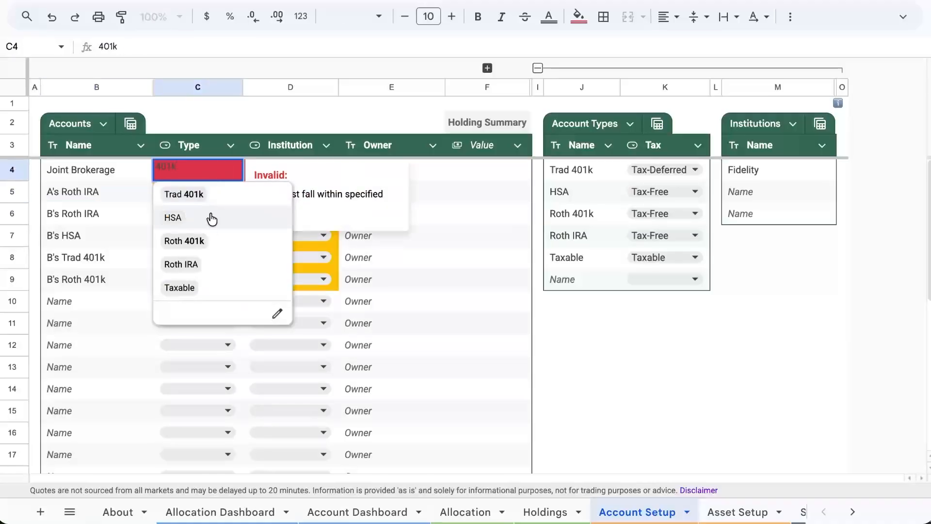
{"action": "left_click", "coordinate": [202, 297]}
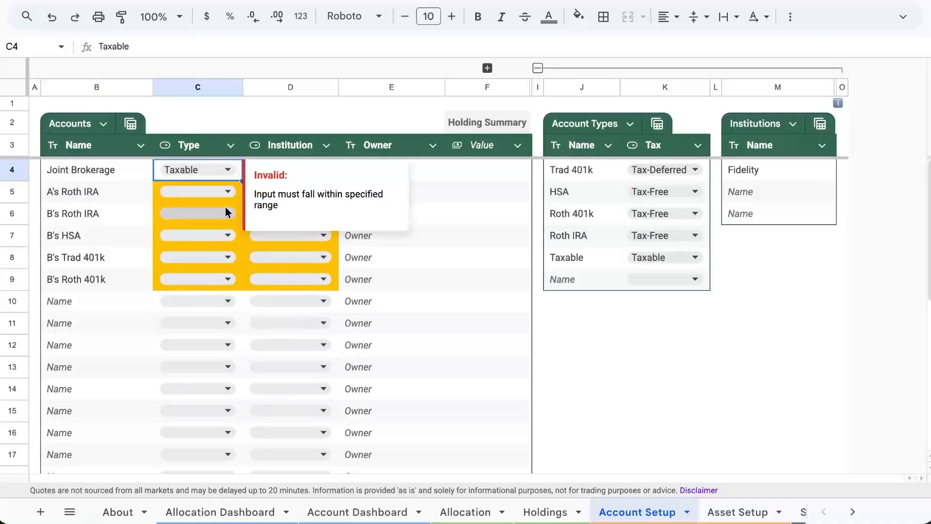
{"action": "left_click", "coordinate": [272, 169]}
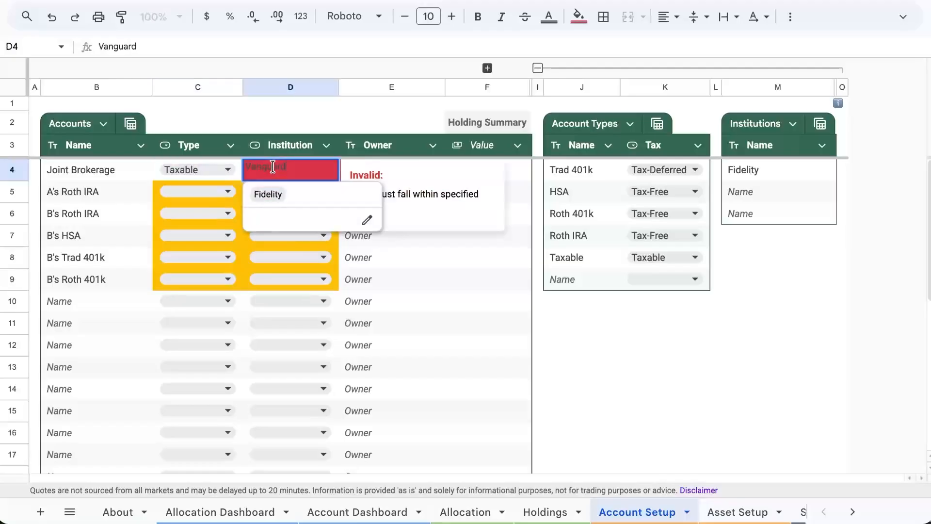
{"action": "left_click", "coordinate": [271, 192]}
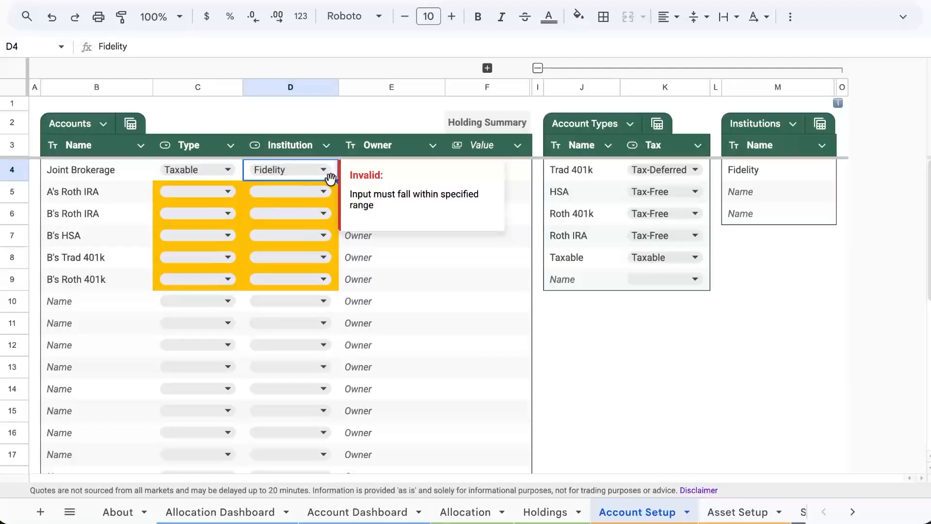
Copy the Fidelity institution from Joint Brokerage to the five accounts below it, through B's Roth 401k.
{"action": "key", "text": "ctrl+c"}
{"action": "left_click", "coordinate": [336, 194]}
{"action": "key", "text": "ctrl+v"}
{"action": "left_click", "coordinate": [334, 217]}
{"action": "key", "text": "ctrl+v"}
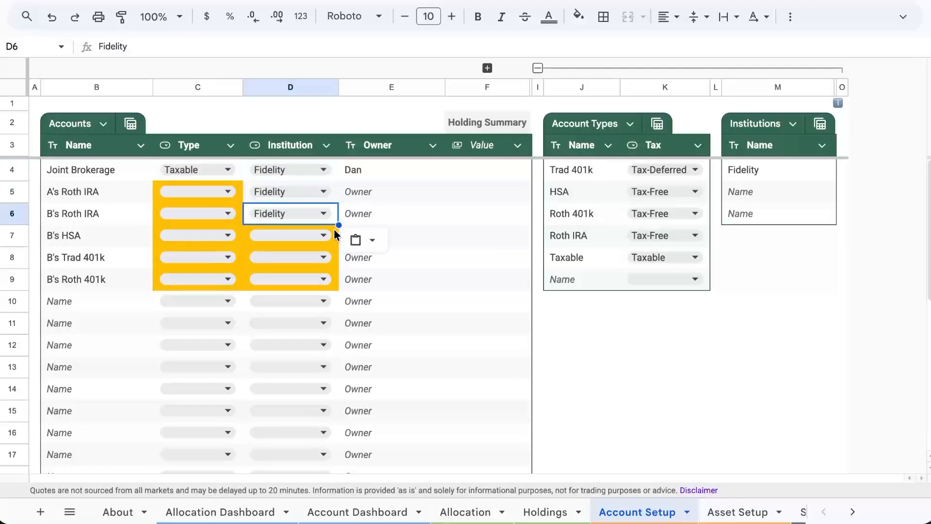
{"action": "left_click", "coordinate": [333, 238]}
{"action": "key", "text": "ctrl+v"}
{"action": "left_click", "coordinate": [333, 258]}
{"action": "key", "text": "ctrl+v"}
{"action": "left_click", "coordinate": [332, 280]}
{"action": "key", "text": "ctrl+v"}
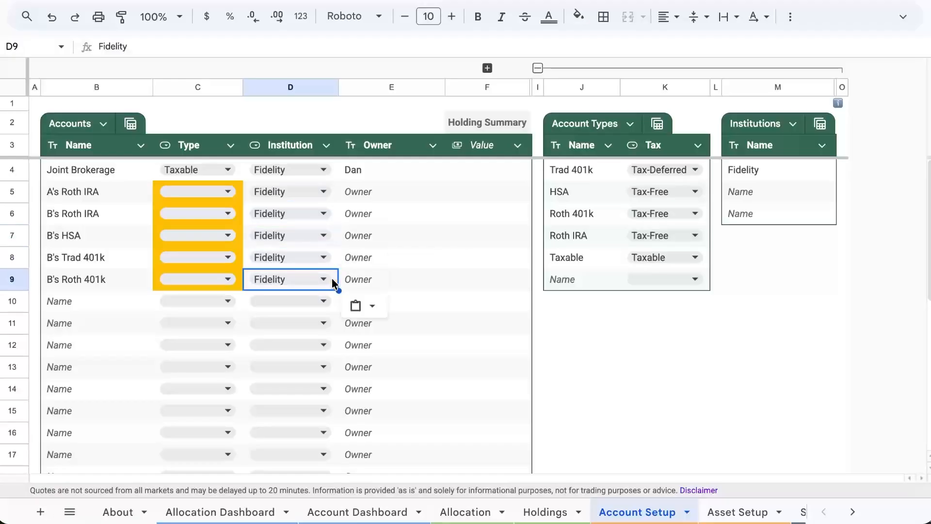
Set the type of both A's Roth IRA and B's Roth IRA accounts to Roth IRA.
{"action": "left_click", "coordinate": [196, 192]}
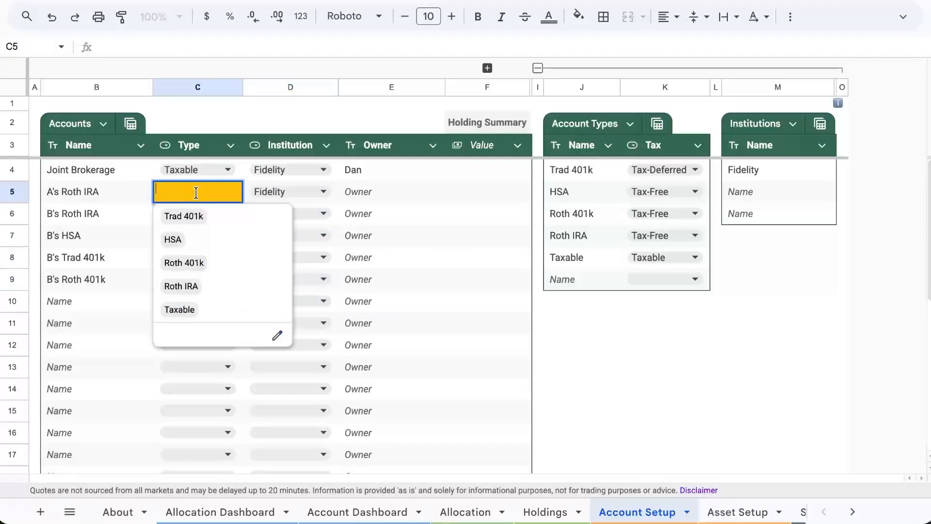
{"action": "left_click", "coordinate": [192, 288]}
{"action": "left_click", "coordinate": [186, 212]}
{"action": "left_click", "coordinate": [182, 307]}
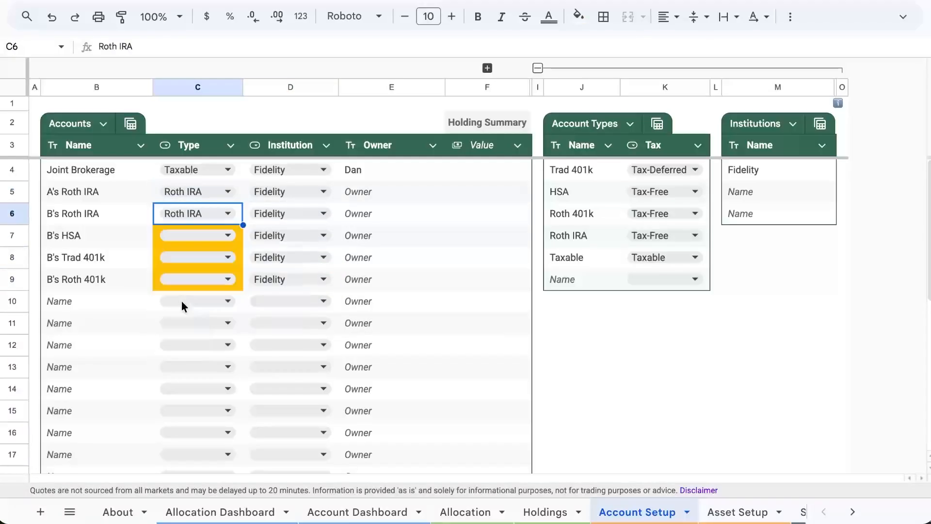
Assign the types HSA, Trad 401k and Roth 401k to the matching B's HSA, B's Trad 401k and B's Roth 401k accounts.
{"action": "left_click", "coordinate": [187, 232]}
{"action": "left_click", "coordinate": [192, 280]}
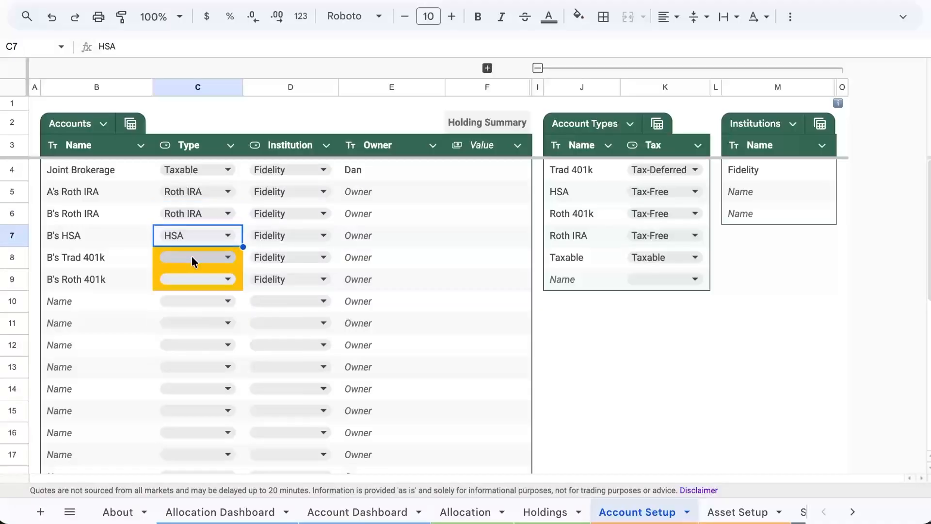
{"action": "left_click", "coordinate": [191, 255]}
{"action": "left_click", "coordinate": [187, 282]}
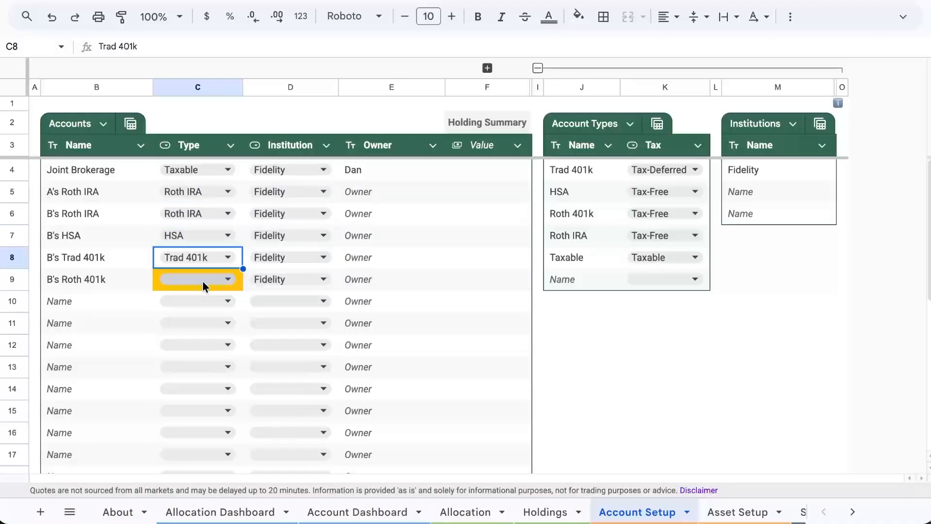
{"action": "left_click", "coordinate": [201, 279]}
{"action": "left_click", "coordinate": [200, 353]}
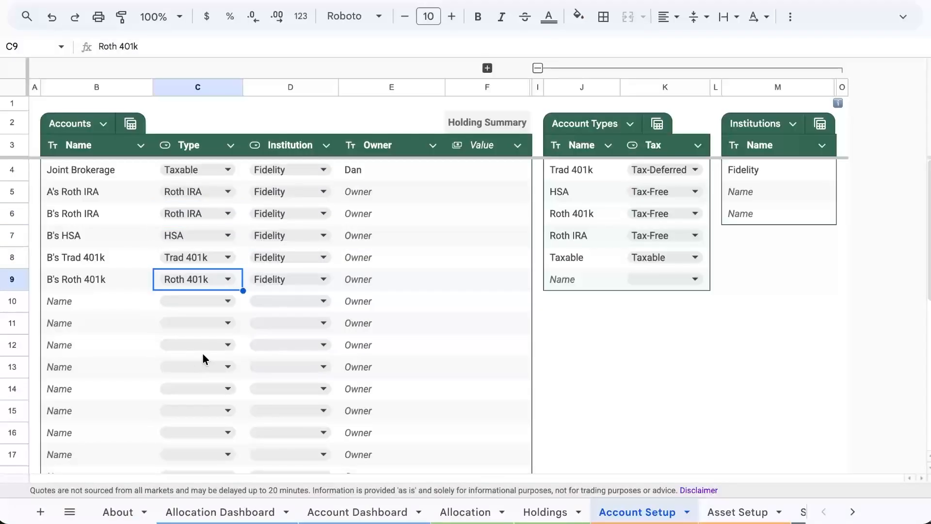
{"action": "left_click", "coordinate": [456, 367]}
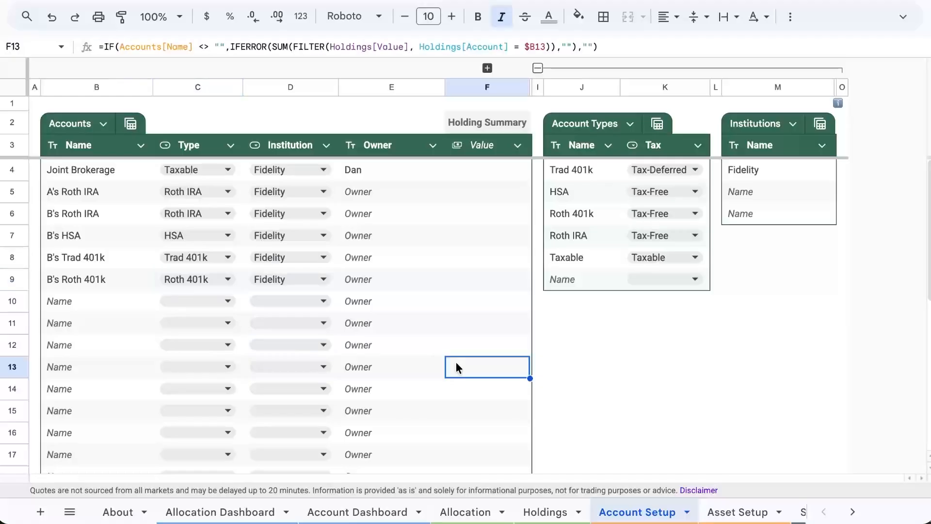
Set the owner of the Joint Brokerage account to Joint and the owner of A's Roth IRA to A.
{"action": "left_click", "coordinate": [359, 170]}
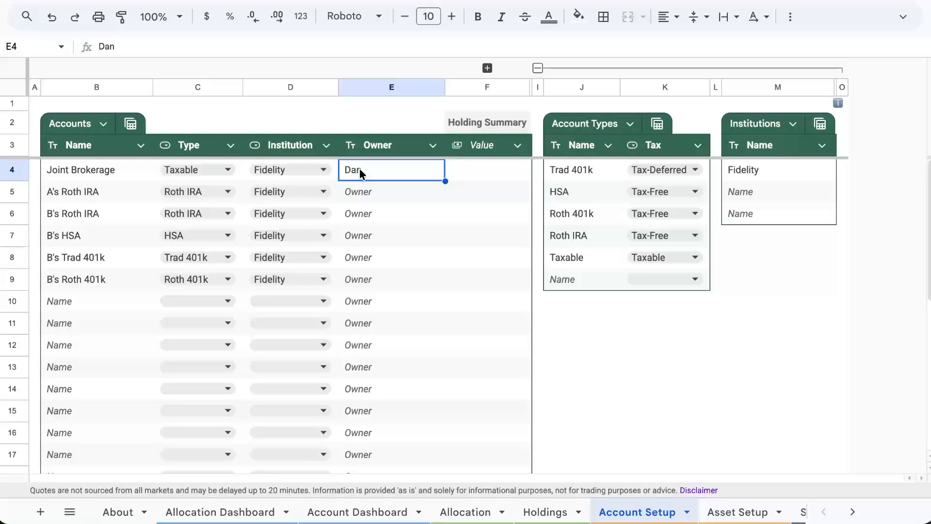
{"action": "type", "text": "Joint"}
{"action": "key", "text": "Return"}
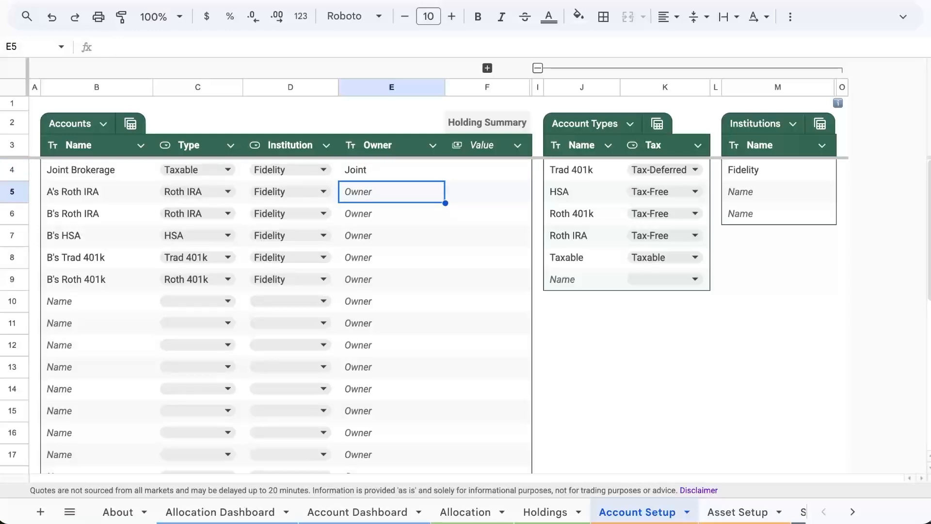
{"action": "type", "text": "A"}
{"action": "key", "text": "Return"}
Enter B as the owner of B's Roth IRA, B's HSA, B's Trad 401k and B's Roth 401k.
{"action": "type", "text": "B"}
{"action": "key", "text": "BackSpace"}
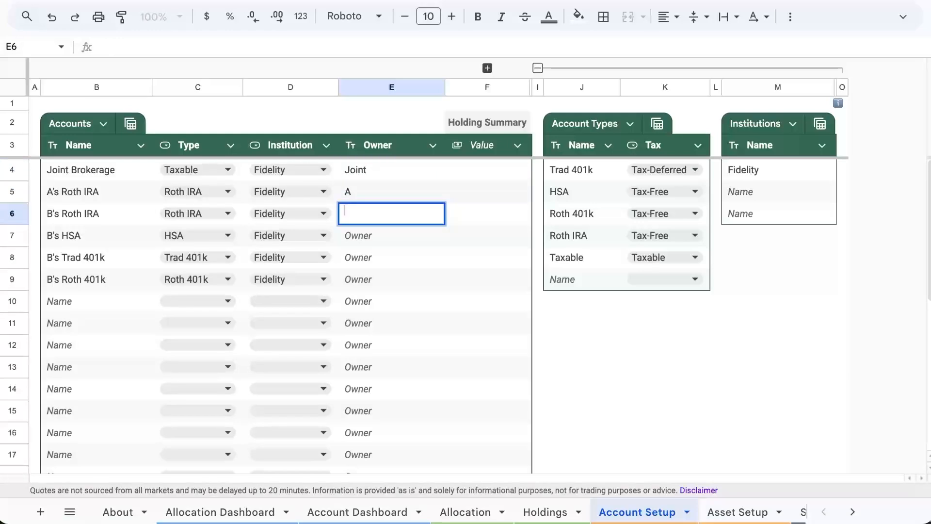
{"action": "type", "text": "B"}
{"action": "key", "text": "Return"}
{"action": "type", "text": "B"}
{"action": "key", "text": "Return"}
{"action": "type", "text": "B"}
{"action": "key", "text": "Return"}
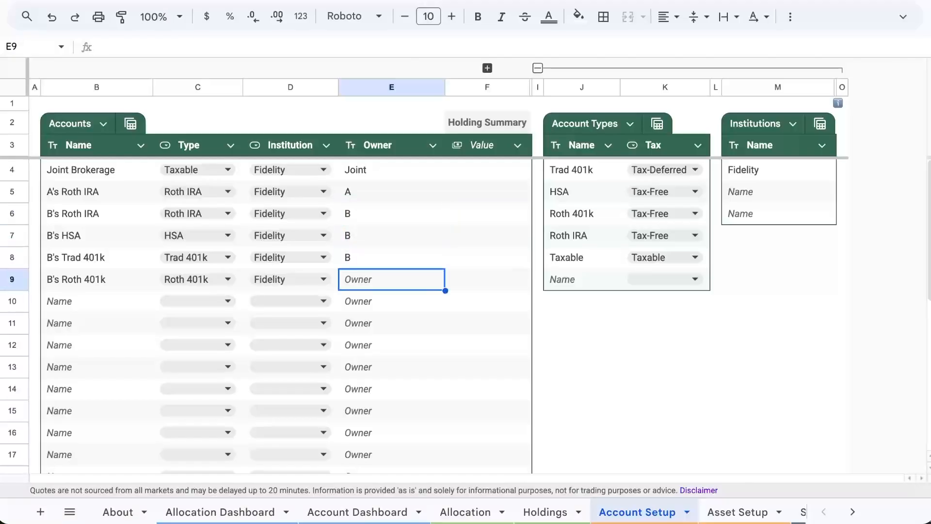
{"action": "type", "text": "B"}
{"action": "key", "text": "Return"}
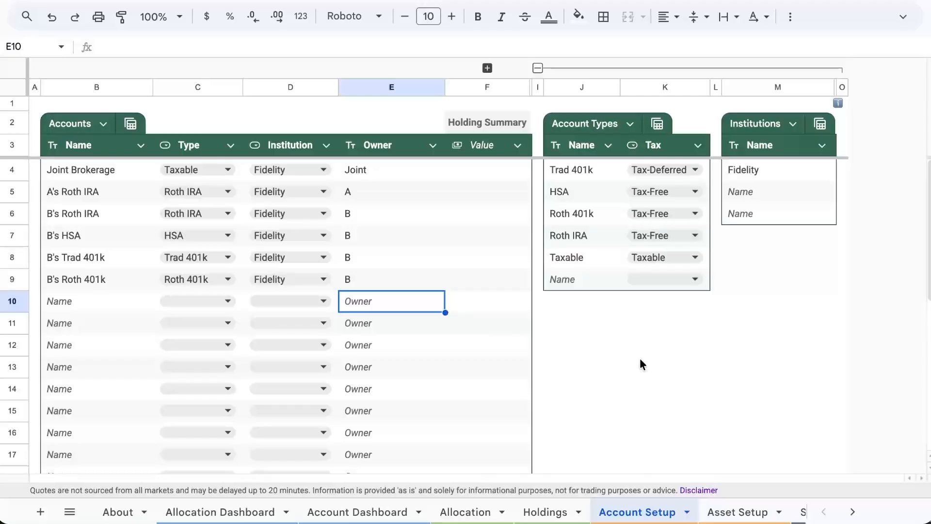
Open the Asset Setup sheet, and on the Fidelity website download the positions of all accounts as a file.
{"action": "left_click", "coordinate": [732, 512]}
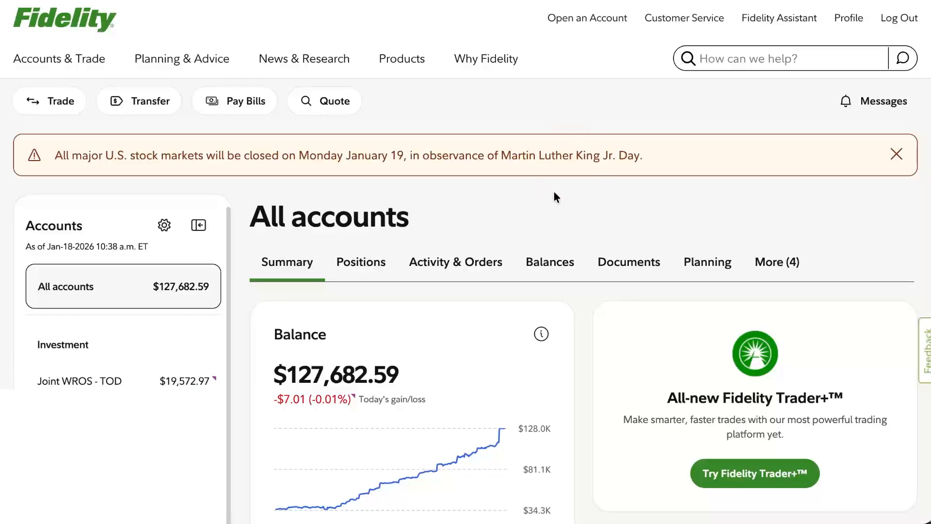
{"action": "left_click", "coordinate": [370, 267]}
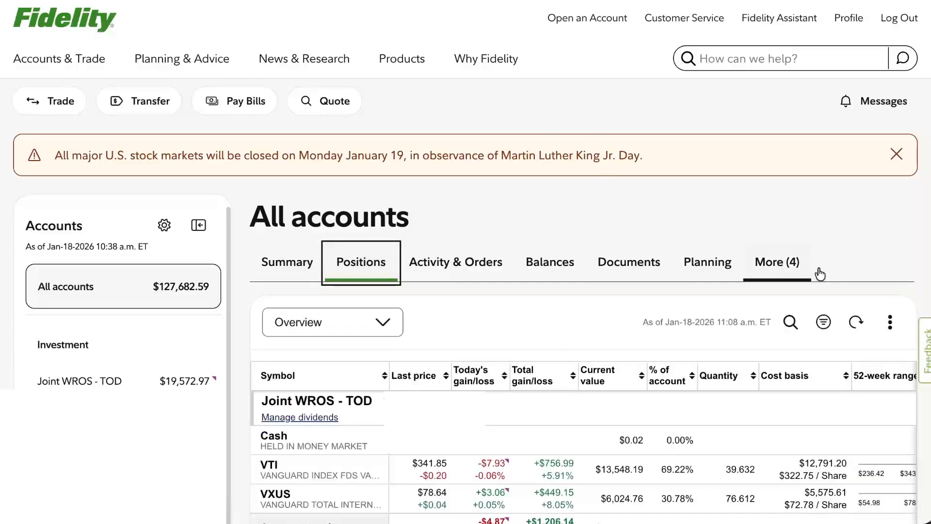
{"action": "left_click", "coordinate": [889, 320]}
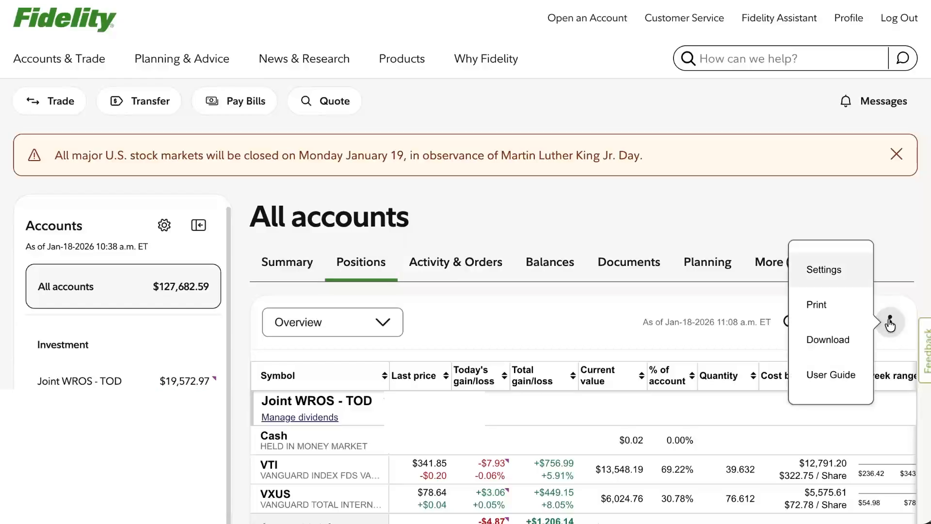
{"action": "left_click", "coordinate": [842, 341]}
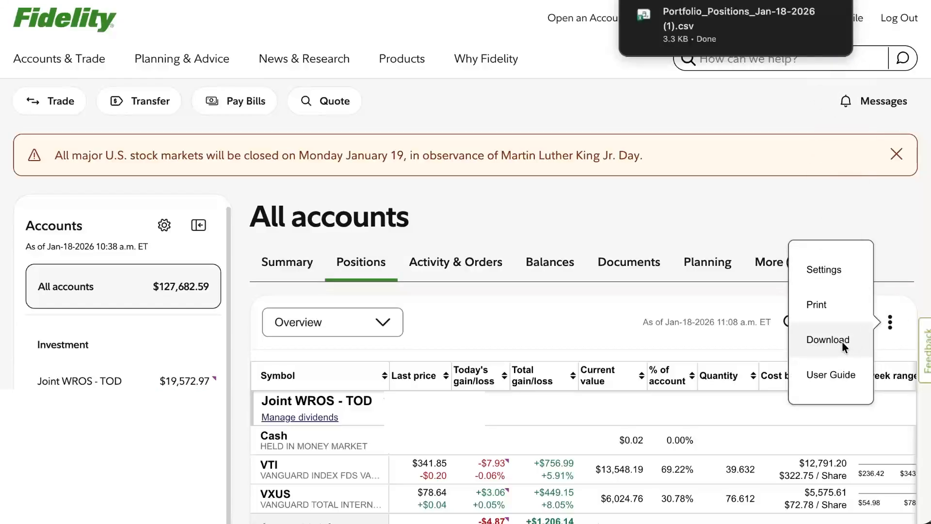
Switch to Microsoft Excel and bring up the downloaded Portfolio_Positions_Jan-18-2026 file.
{"action": "left_click", "coordinate": [748, 214]}
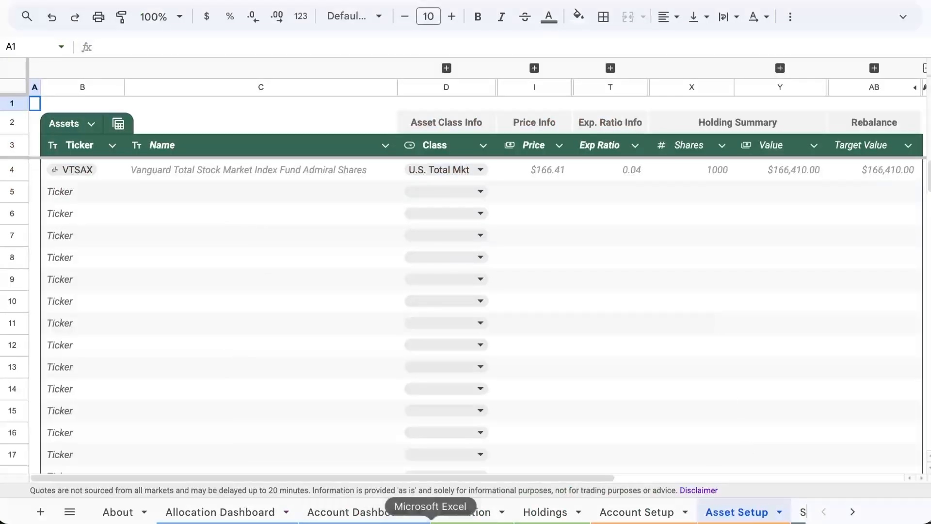
{"action": "left_click", "coordinate": [430, 519]}
{"action": "left_click", "coordinate": [539, 415]}
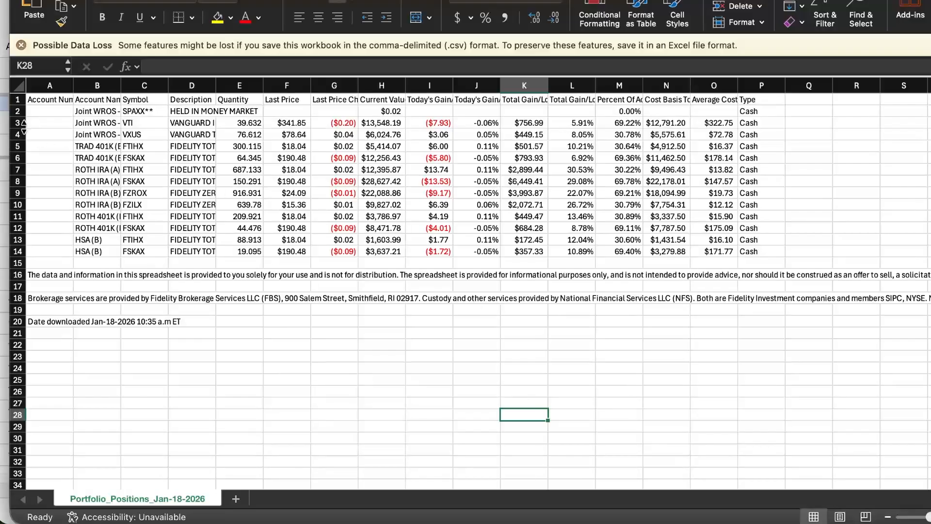
Copy the symbols from VTI through FZILX in the positions file and paste them into the Ticker column of the Google Sheets Assets table, starting at B4.
{"action": "left_click_drag", "start_coordinate": [41, 112], "coordinate": [48, 253]}
{"action": "left_click", "coordinate": [238, 331]}
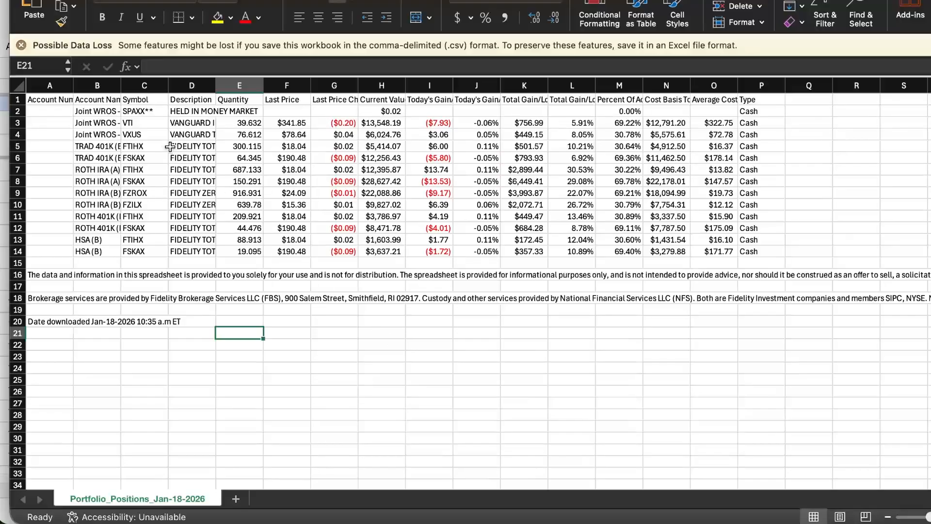
{"action": "left_click_drag", "start_coordinate": [145, 127], "coordinate": [148, 210]}
{"action": "left_click", "coordinate": [154, 191]}
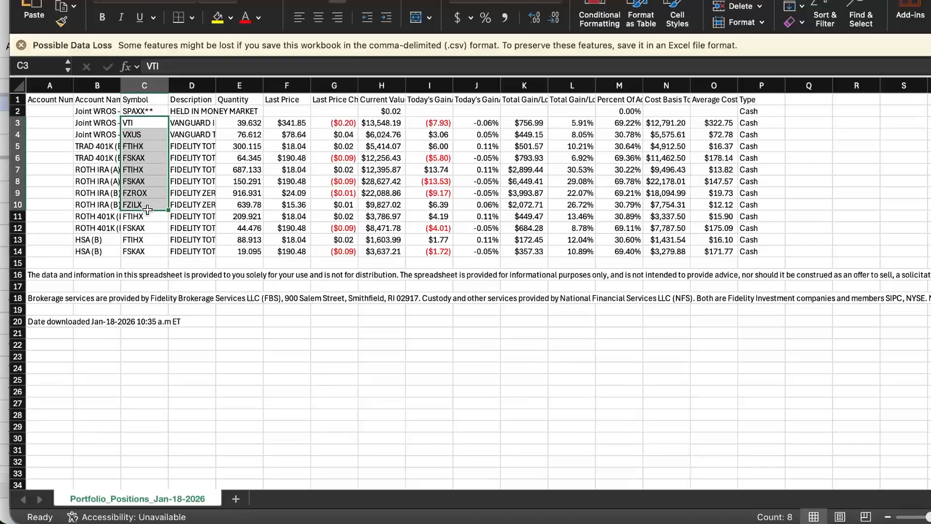
{"action": "key", "text": "super+c"}
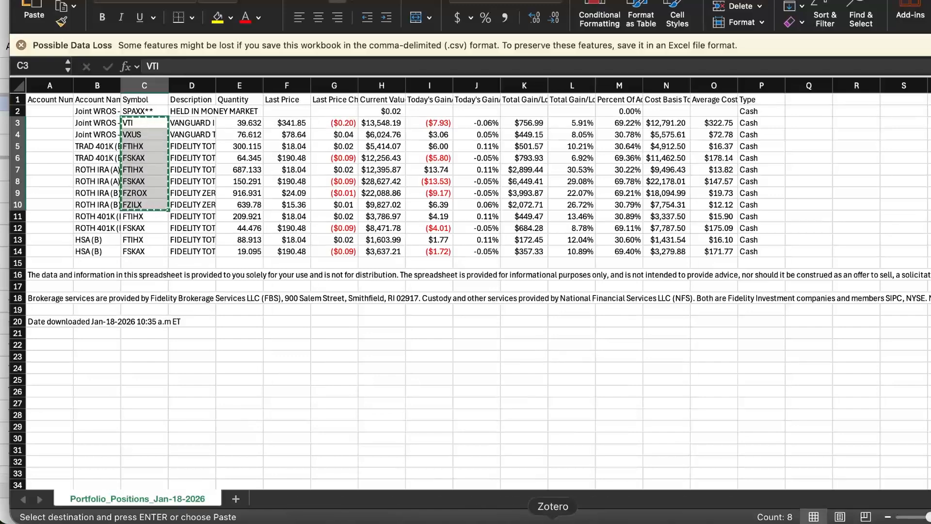
{"action": "left_click", "coordinate": [185, 519]}
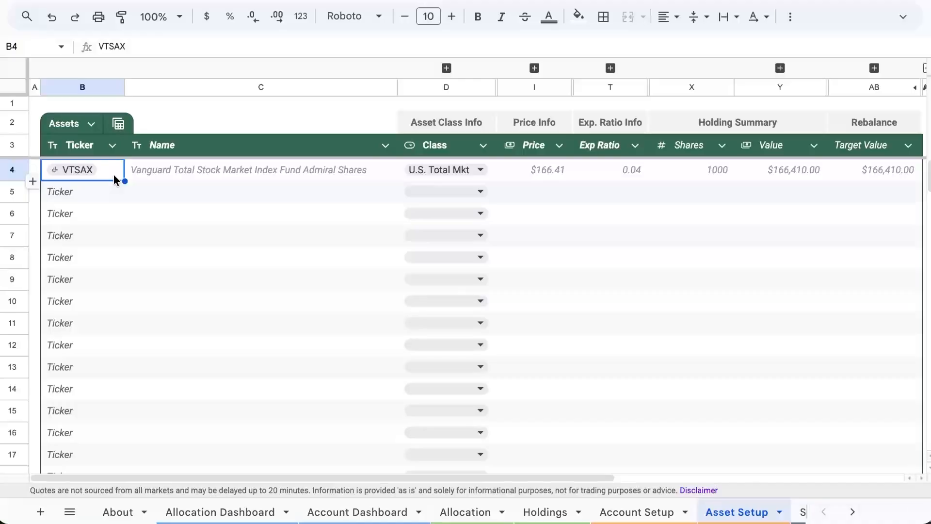
{"action": "key", "text": "ctrl+v"}
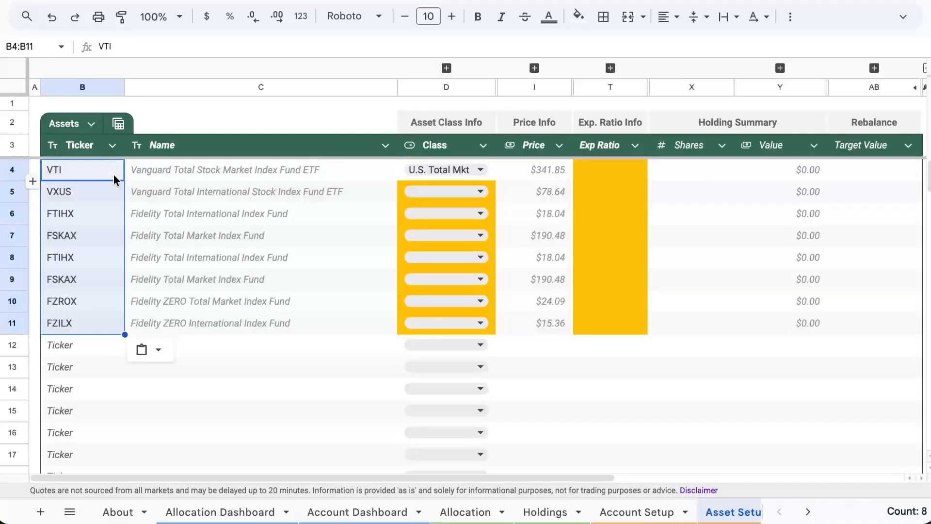
Clear the duplicate FTIHX and FSKAX tickers in B8 and B9, and move FZROX and FZILX up into those cells.
{"action": "left_click", "coordinate": [203, 386]}
{"action": "left_click_drag", "start_coordinate": [72, 256], "coordinate": [74, 321]}
{"action": "key", "text": "Delete"}
{"action": "key", "text": "ctrl+x"}
{"action": "left_click", "coordinate": [69, 258]}
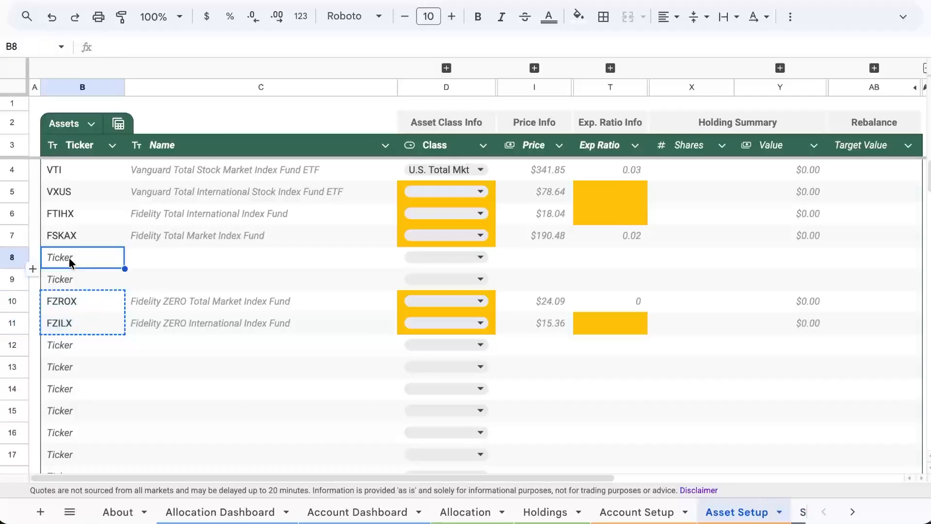
{"action": "key", "text": "ctrl+v"}
{"action": "left_click", "coordinate": [214, 387]}
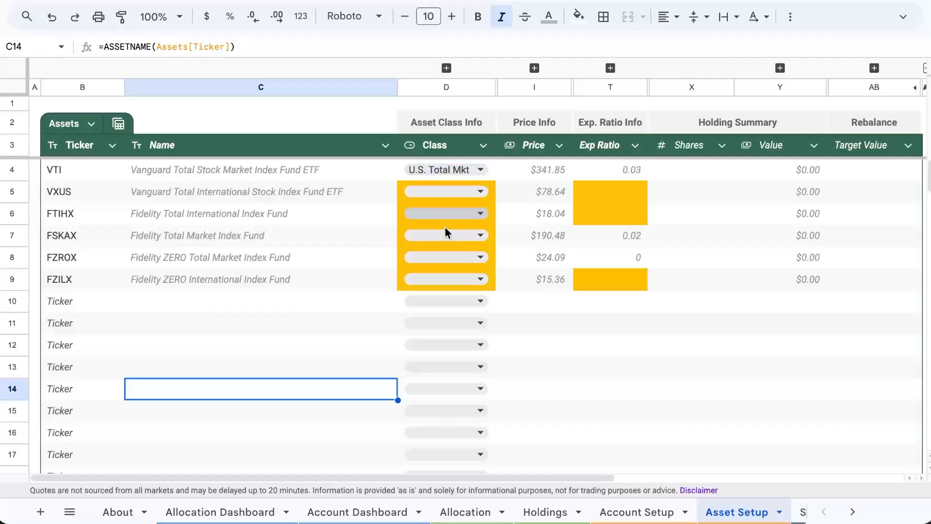
Review the Asset Classes and Class Categories tables, and set the class of VXUS and FTIHX to Intl Total Mkt.
{"action": "scroll", "coordinate": [614, 251], "scroll_direction": "right", "scroll_amount": 6}
{"action": "scroll", "coordinate": [615, 252], "scroll_direction": "right", "scroll_amount": 3}
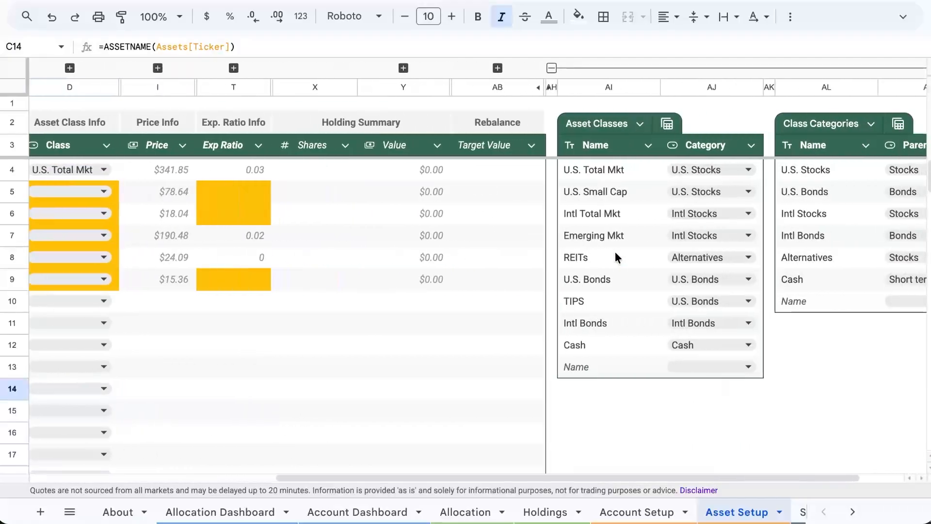
{"action": "scroll", "coordinate": [609, 233], "scroll_direction": "right", "scroll_amount": 3}
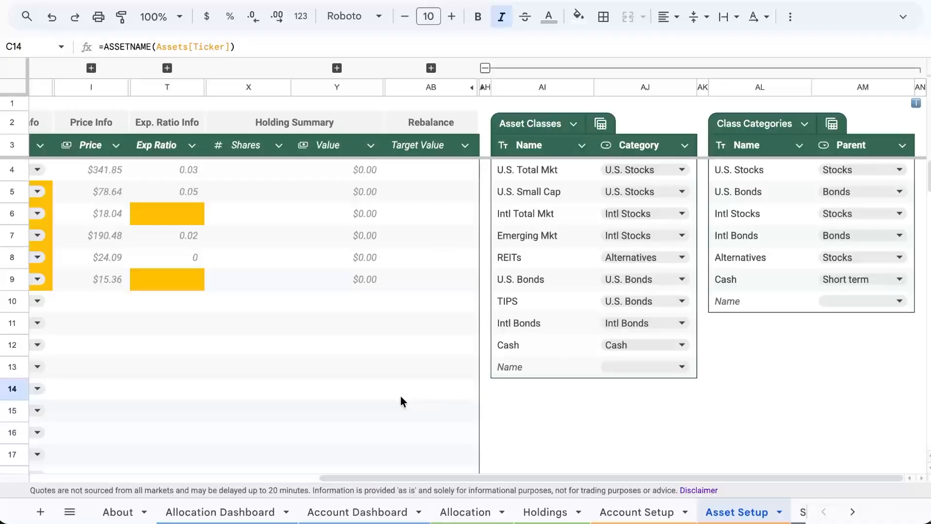
{"action": "scroll", "coordinate": [400, 395], "scroll_direction": "left", "scroll_amount": 10}
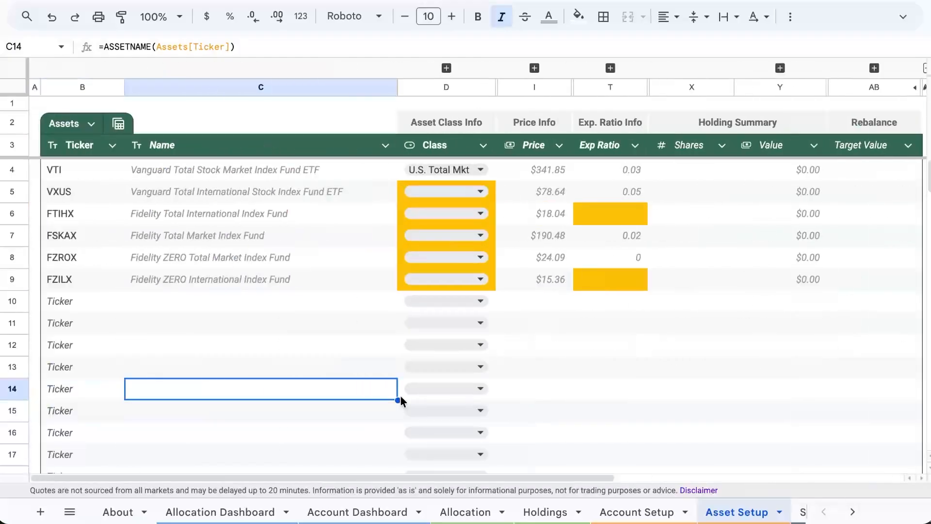
{"action": "left_click", "coordinate": [480, 191]}
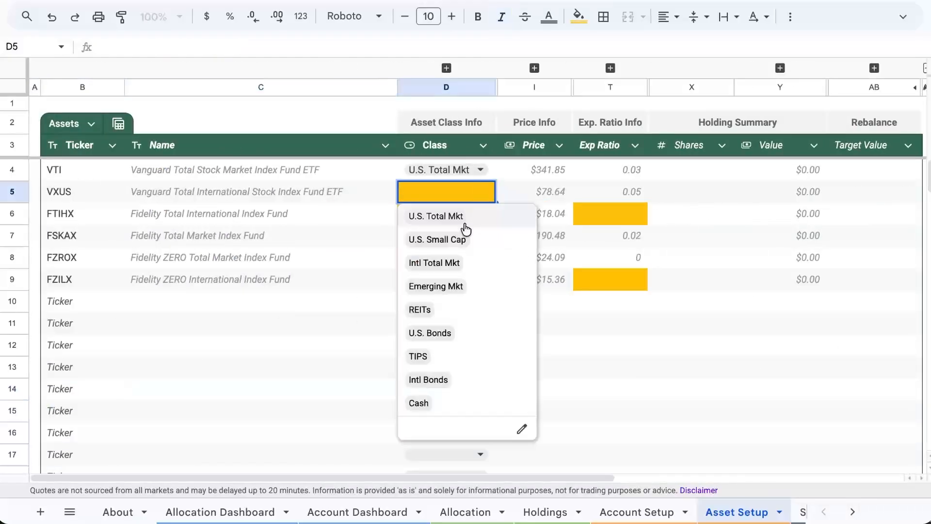
{"action": "left_click", "coordinate": [452, 263]}
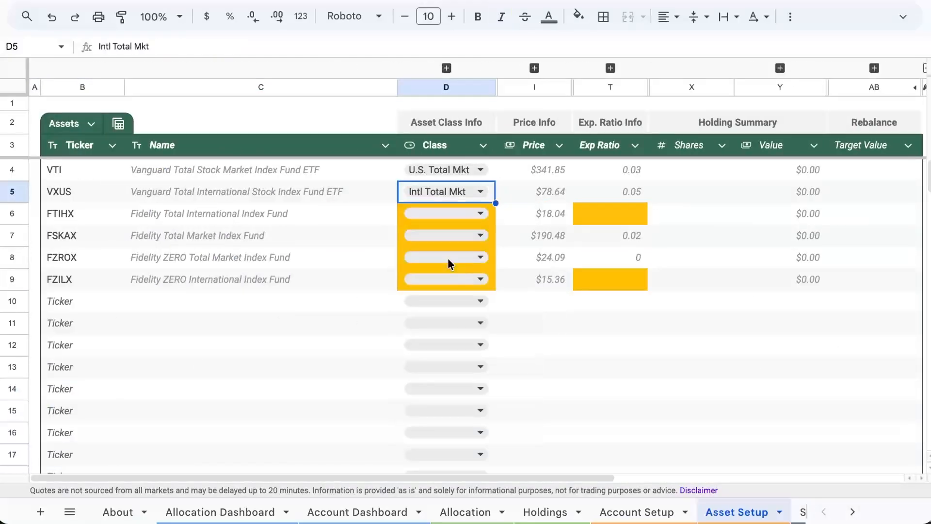
{"action": "left_click", "coordinate": [480, 213]}
{"action": "left_click", "coordinate": [450, 285]}
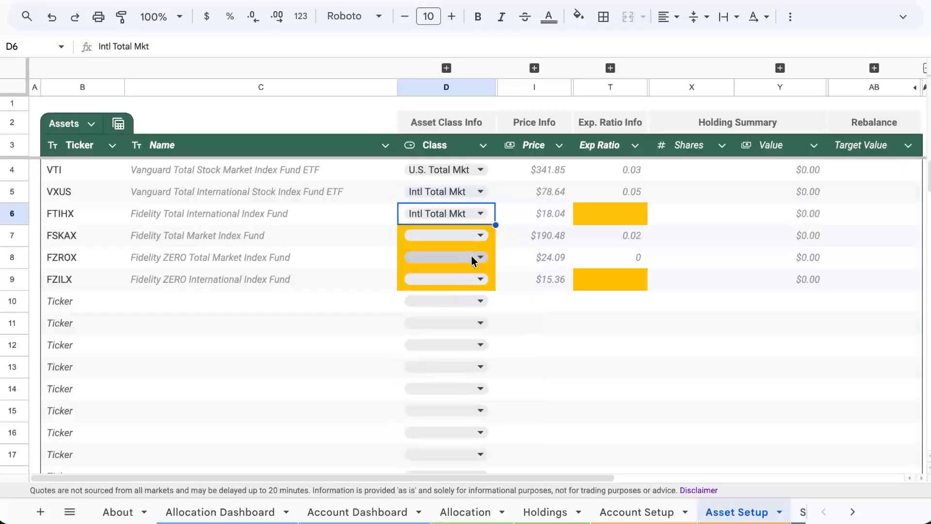
Set the class of FSKAX and FZROX to U.S. Total Mkt and the class of FZILX to Intl Total Mkt.
{"action": "left_click", "coordinate": [464, 241]}
{"action": "left_click", "coordinate": [450, 261]}
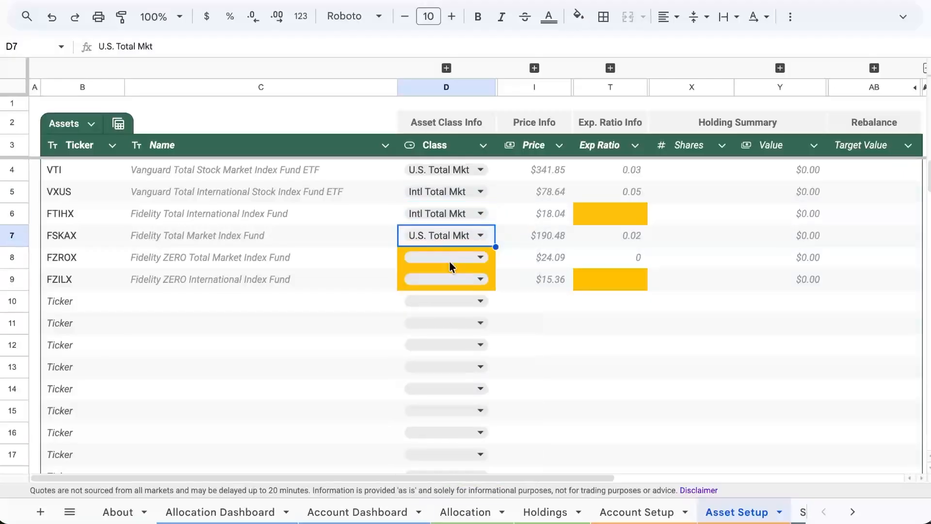
{"action": "left_click", "coordinate": [452, 260]}
{"action": "left_click", "coordinate": [450, 280]}
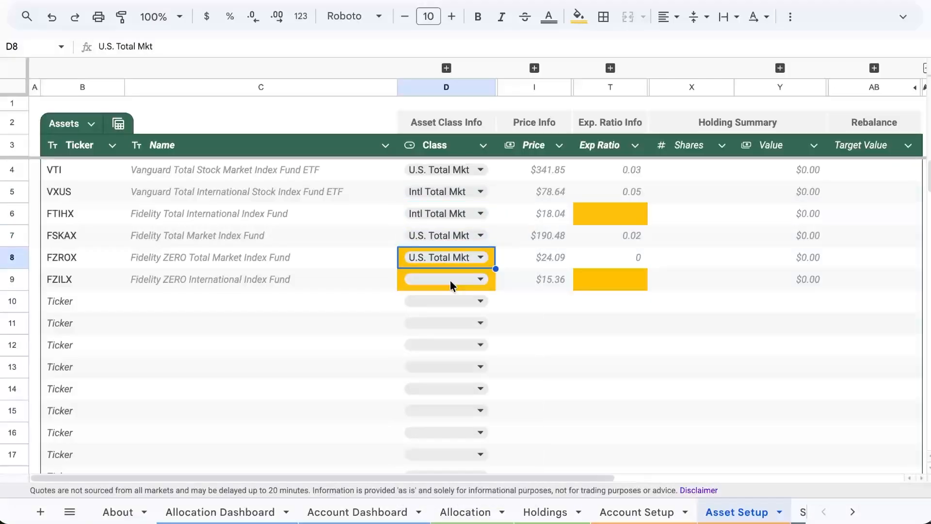
{"action": "left_click", "coordinate": [453, 281]}
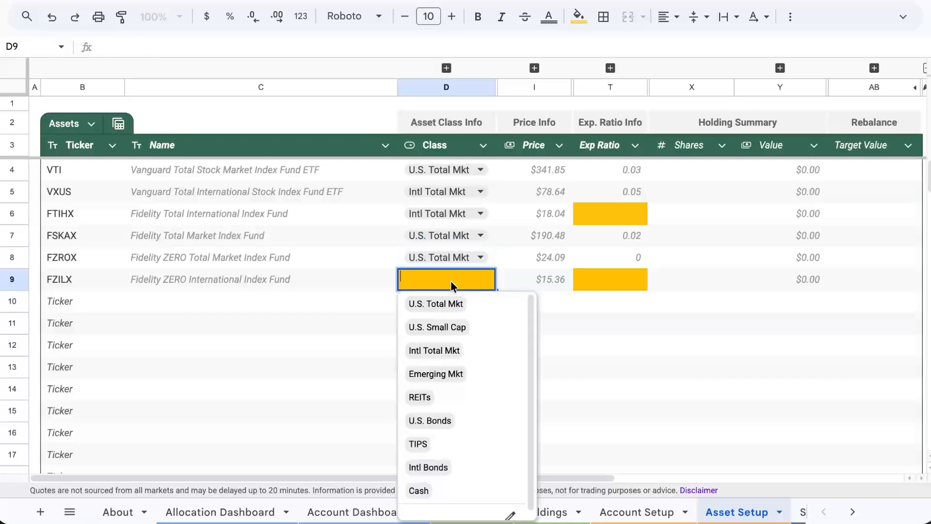
{"action": "left_click", "coordinate": [441, 354]}
{"action": "left_click", "coordinate": [601, 374]}
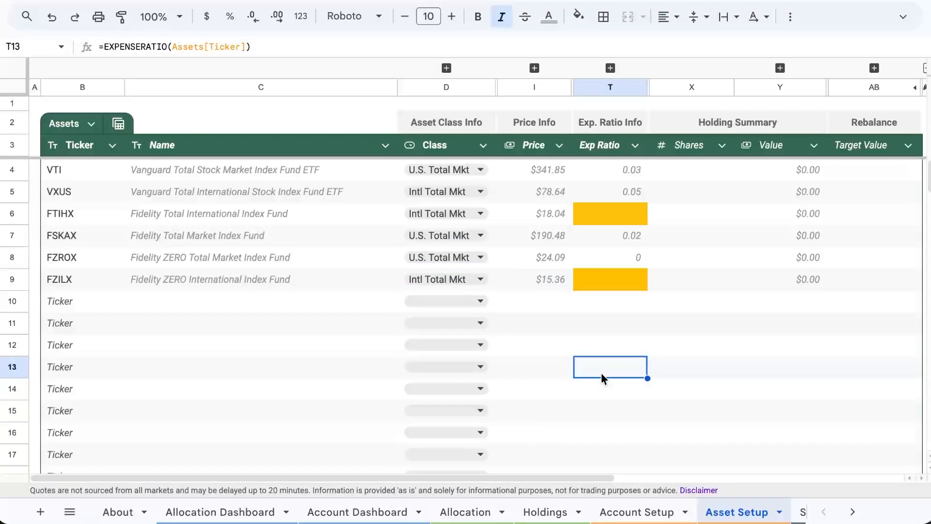
Enter 0 as the missing expense ratio of FZILX in the Assets table.
{"action": "left_click", "coordinate": [624, 221]}
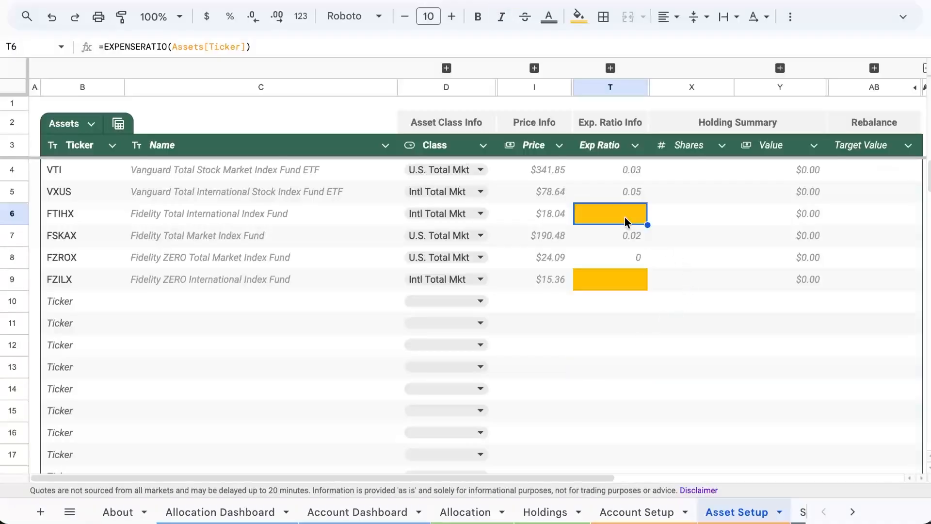
{"action": "left_click", "coordinate": [625, 283]}
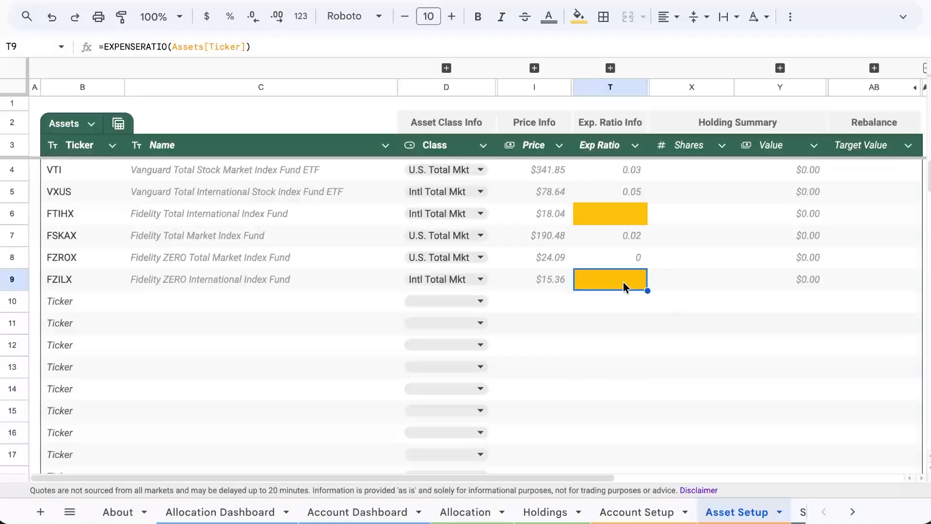
{"action": "left_click", "coordinate": [633, 207]}
{"action": "left_click", "coordinate": [631, 279]}
{"action": "left_click", "coordinate": [636, 212]}
{"action": "left_click", "coordinate": [635, 283]}
{"action": "type", "text": "0"}
{"action": "key", "text": "Return"}
{"action": "left_click", "coordinate": [754, 403]}
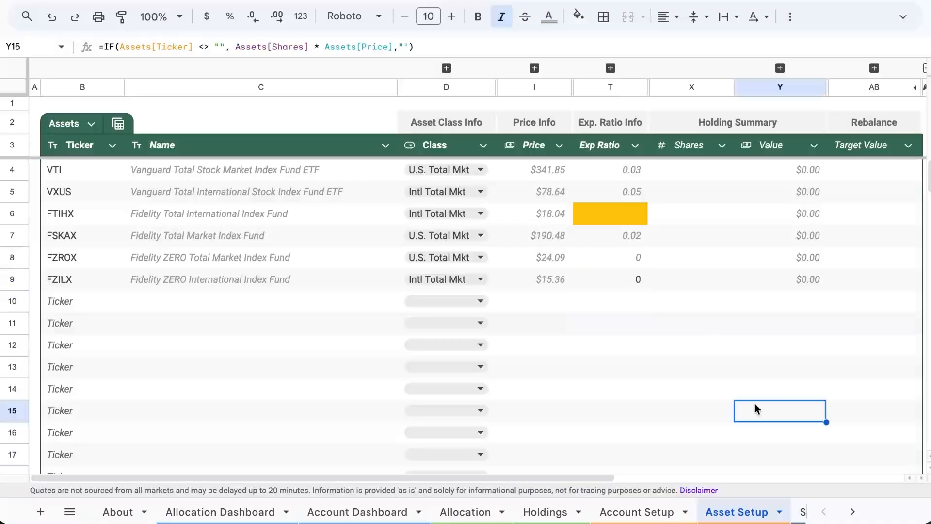
Enter 0.06 as the missing expense ratio of FTIHX in the Assets table.
{"action": "left_click", "coordinate": [622, 284]}
{"action": "left_click", "coordinate": [69, 282]}
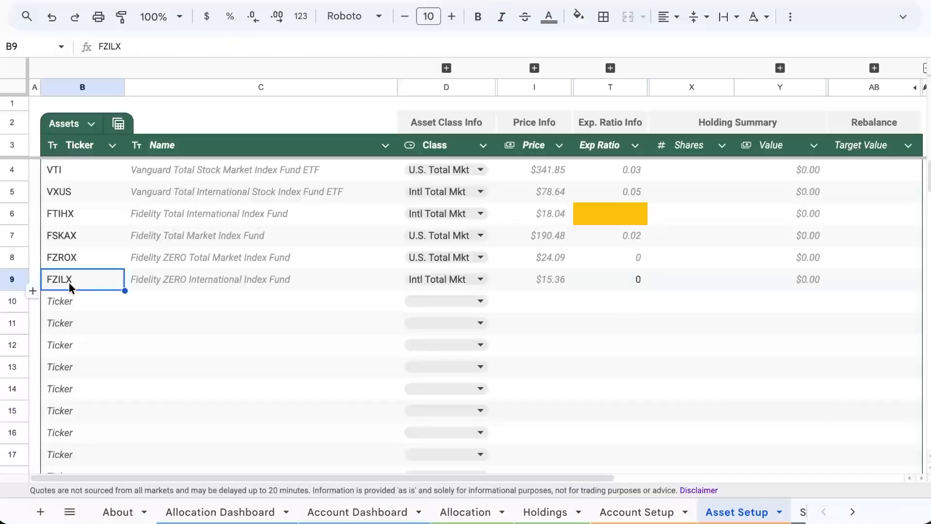
{"action": "left_click", "coordinate": [724, 339]}
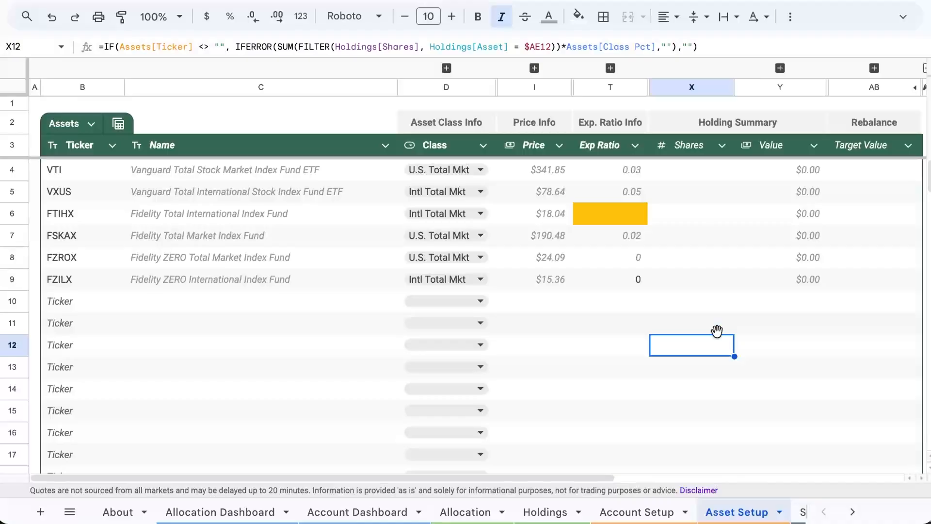
{"action": "left_click", "coordinate": [622, 220]}
{"action": "type", "text": "0.06"}
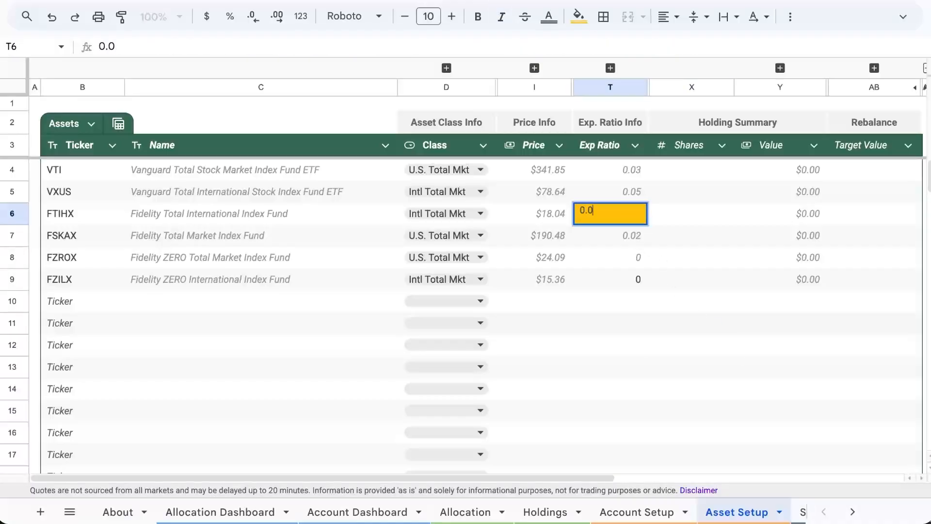
{"action": "key", "text": "Return"}
{"action": "left_click", "coordinate": [725, 350]}
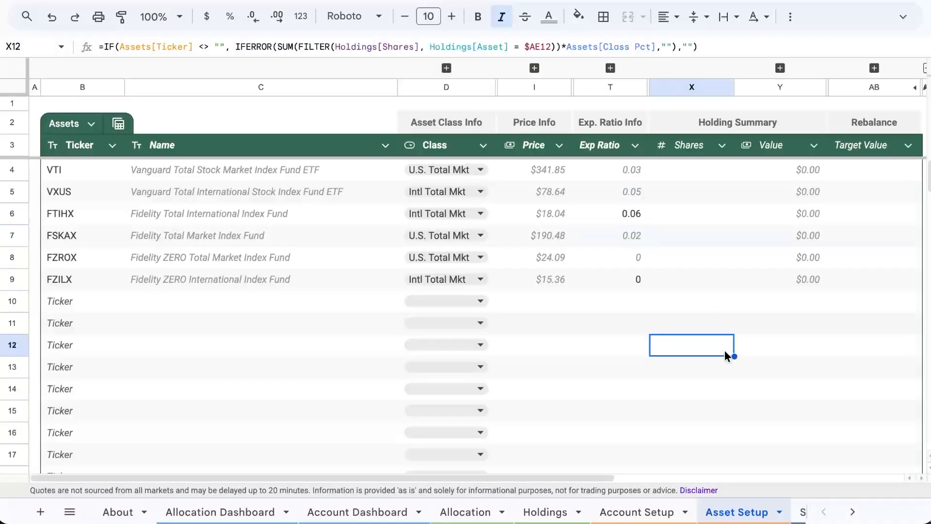
Override the expense ratio of FSKAX with 0.015 in the Assets table.
{"action": "left_click", "coordinate": [617, 217]}
{"action": "left_click", "coordinate": [681, 349]}
{"action": "left_click", "coordinate": [628, 235]}
{"action": "type", "text": "0.015"}
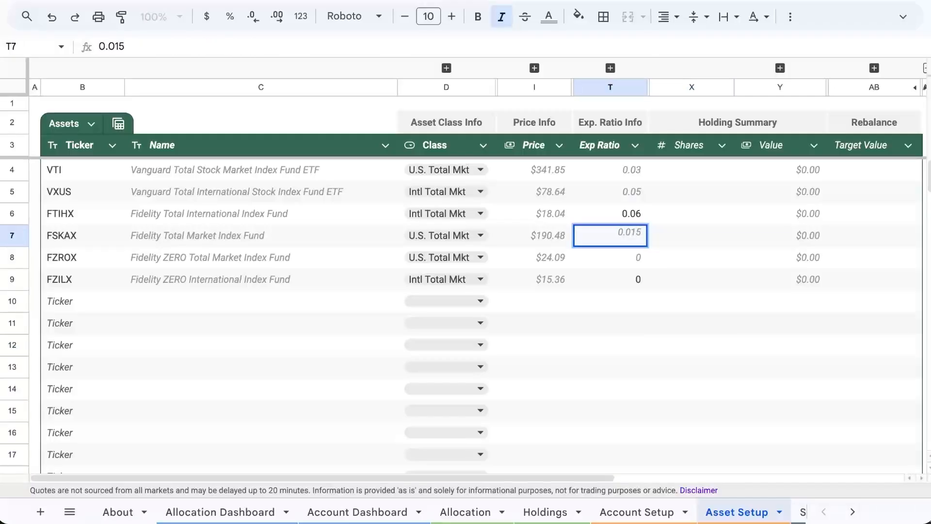
{"action": "key", "text": "Return"}
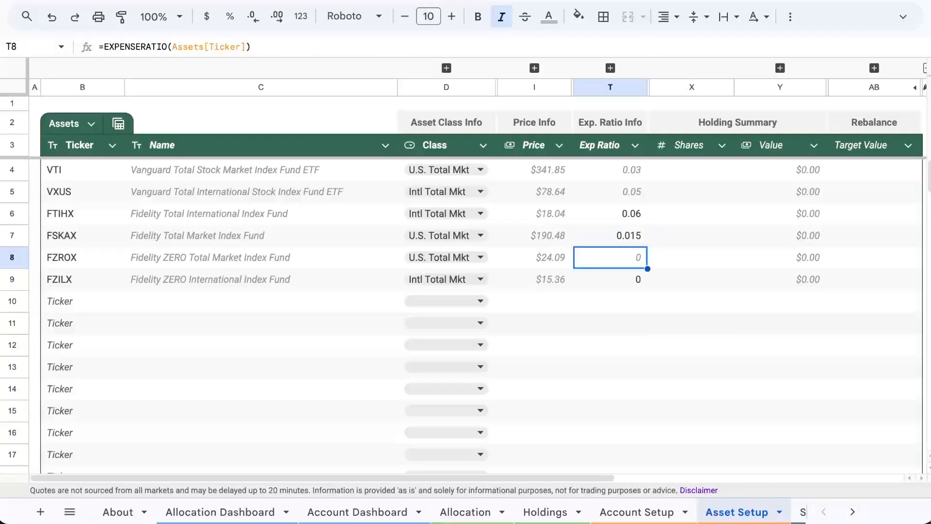
{"action": "left_click", "coordinate": [683, 332]}
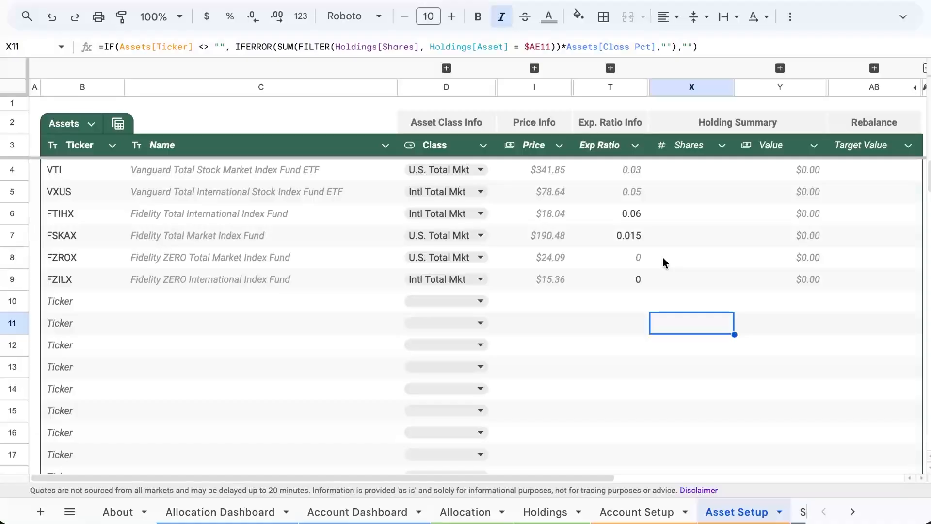
Open the Allocation sheet and set the target of U.S. Small Cap to 0%.
{"action": "left_click", "coordinate": [466, 512]}
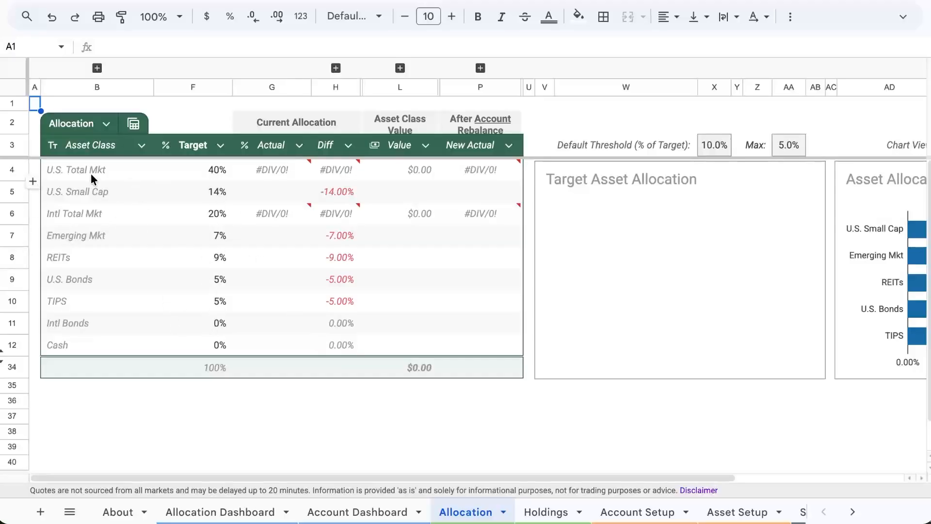
{"action": "left_click", "coordinate": [205, 194]}
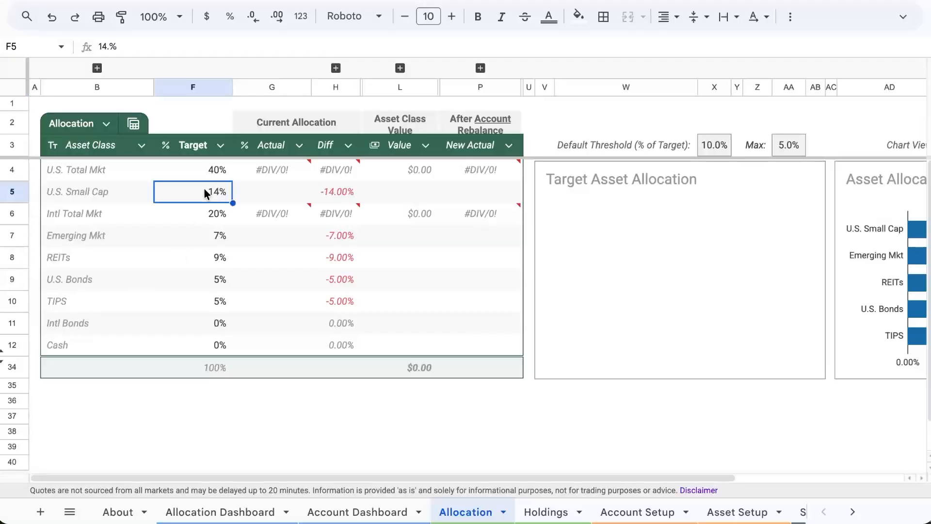
{"action": "type", "text": "0"}
{"action": "key", "text": "Return"}
Set the allocation targets of Emerging Mkt, REITs, U.S. Bonds and TIPS to 0%.
{"action": "left_click", "coordinate": [214, 235]}
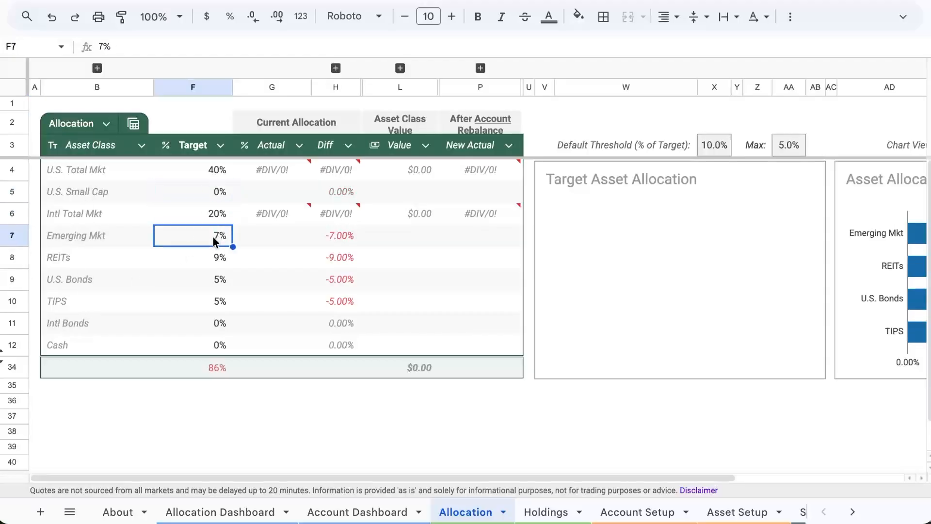
{"action": "type", "text": "0"}
{"action": "key", "text": "Return"}
{"action": "type", "text": "0"}
{"action": "key", "text": "Return"}
{"action": "type", "text": "0"}
{"action": "key", "text": "Return"}
{"action": "type", "text": "0"}
{"action": "key", "text": "Return"}
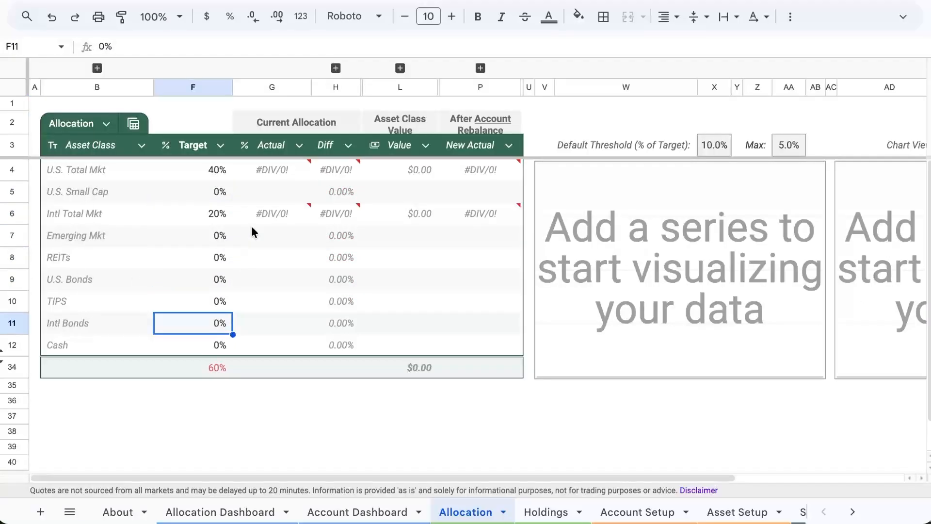
Set the allocation target of U.S. Total Mkt to 70% and of Intl Total Mkt to 30%.
{"action": "left_click", "coordinate": [209, 174]}
{"action": "type", "text": "70"}
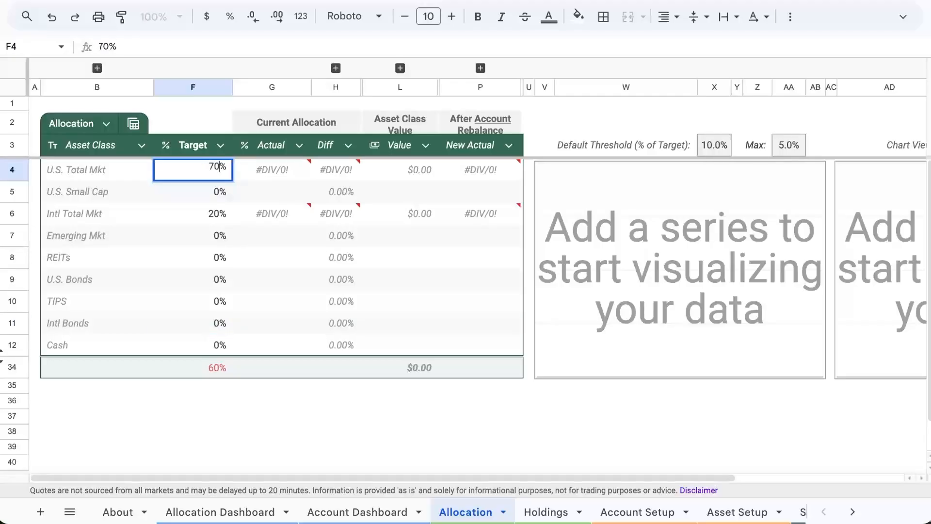
{"action": "key", "text": "Return"}
{"action": "left_click", "coordinate": [214, 214]}
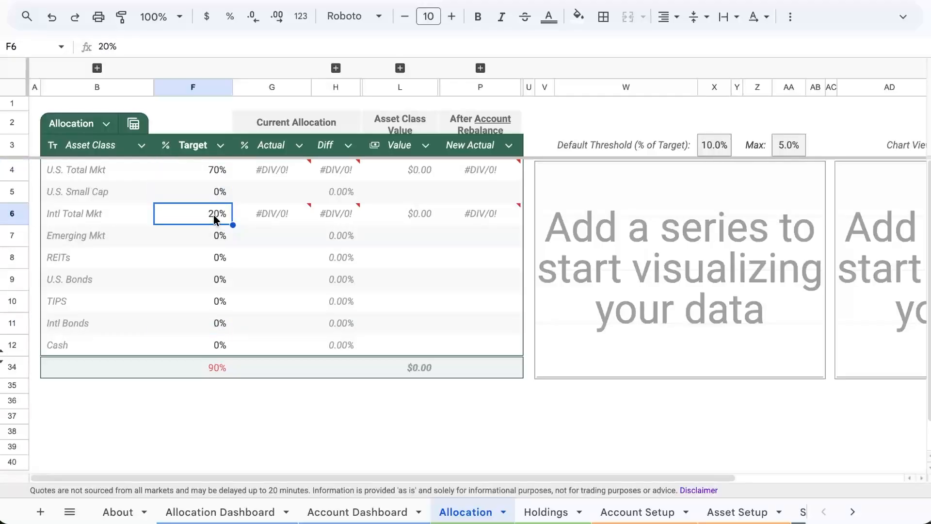
{"action": "type", "text": "30"}
{"action": "key", "text": "Return"}
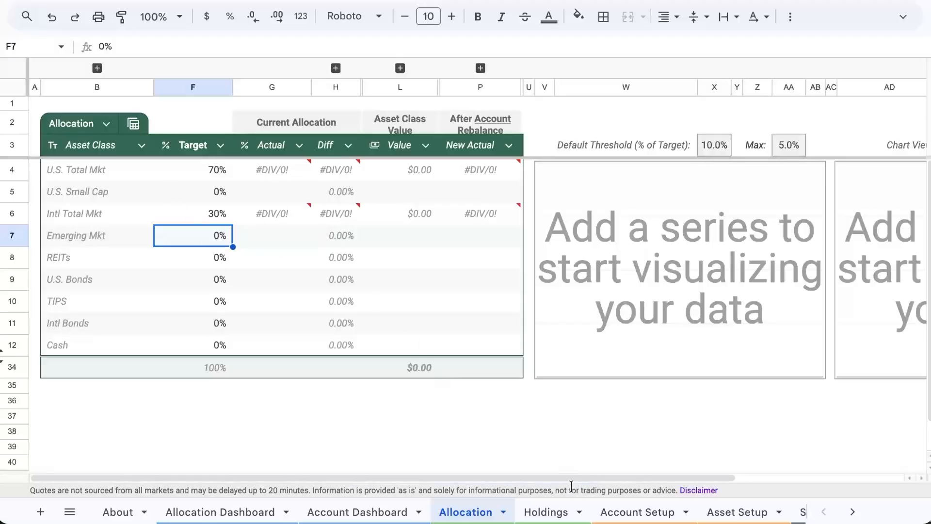
Open the Holdings sheet and set the account of the holdings in rows 4 and 5 to Joint Brokerage.
{"action": "left_click", "coordinate": [546, 513]}
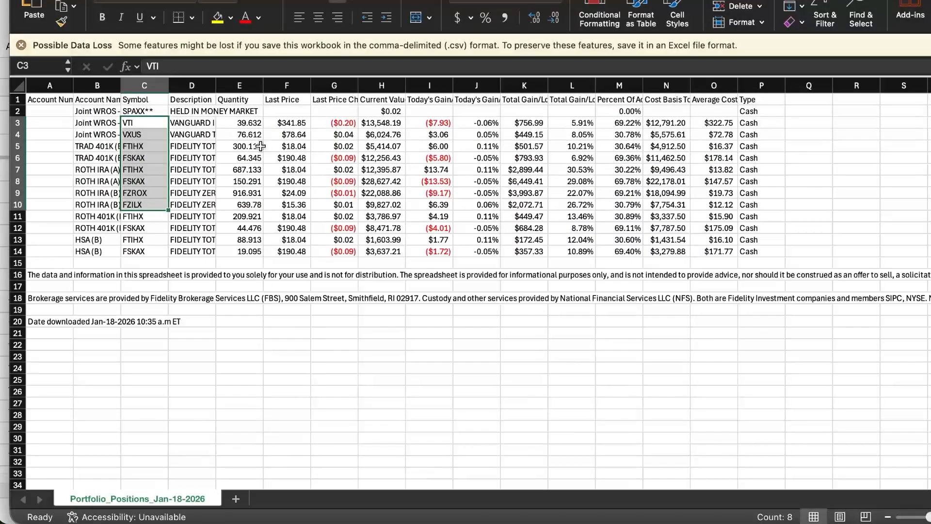
{"action": "left_click", "coordinate": [281, 296]}
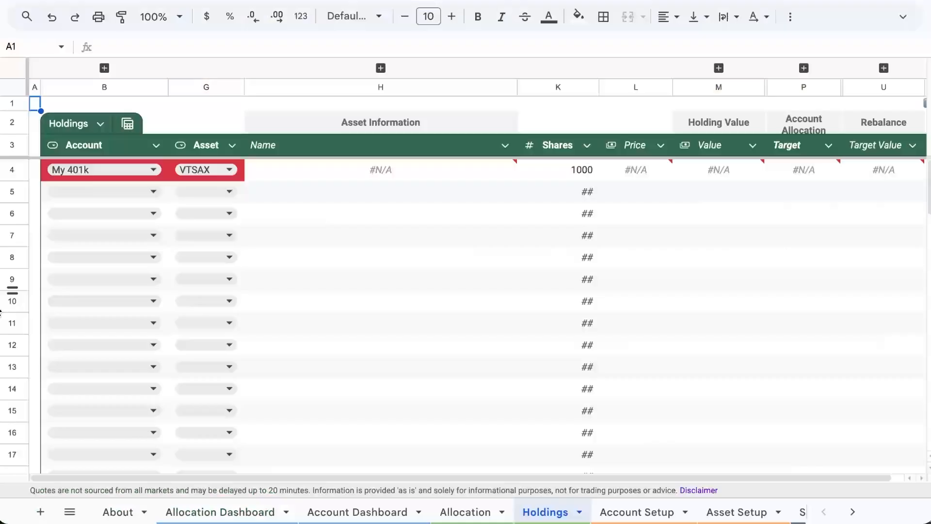
{"action": "left_click", "coordinate": [104, 173]}
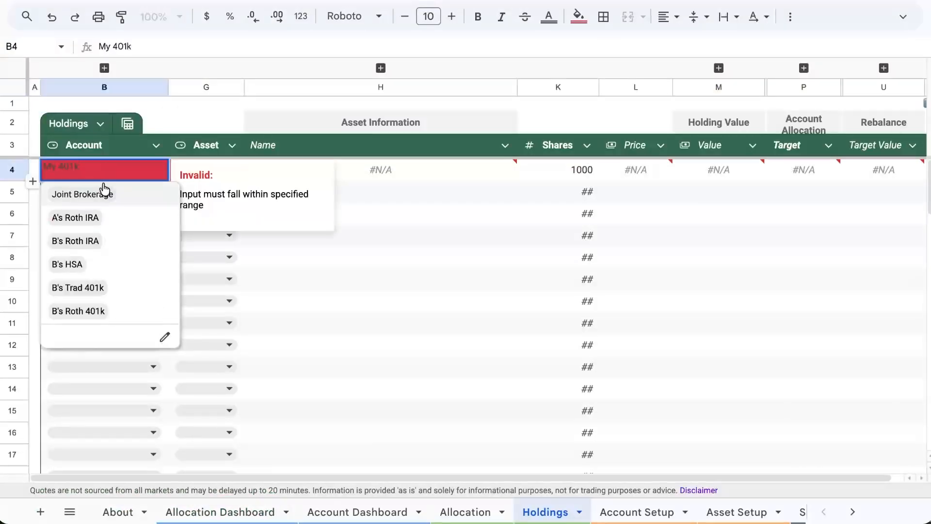
{"action": "left_click", "coordinate": [111, 192]}
{"action": "left_click", "coordinate": [114, 194]}
{"action": "left_click", "coordinate": [113, 214]}
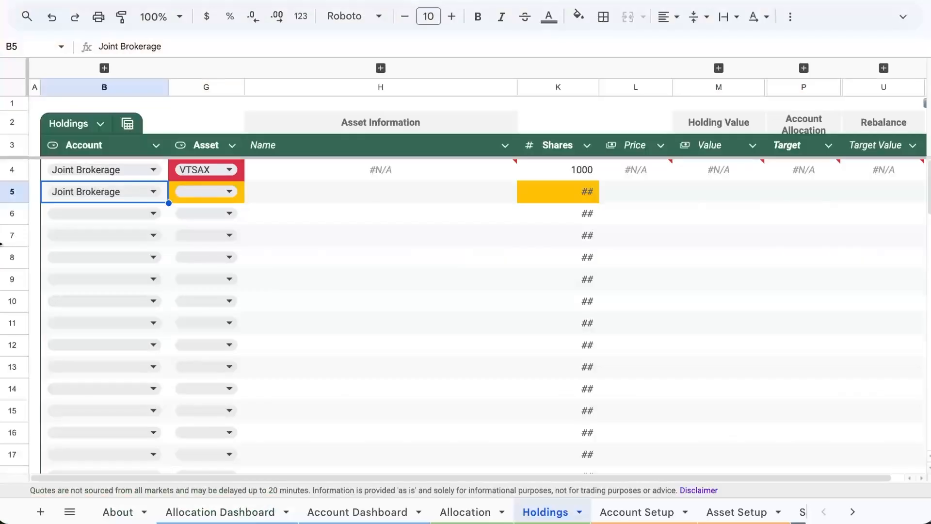
Set the account of holdings rows 6 and 7 to B's Trad 401k and of rows 8 and 9 to A's Roth IRA.
{"action": "left_click", "coordinate": [81, 214]}
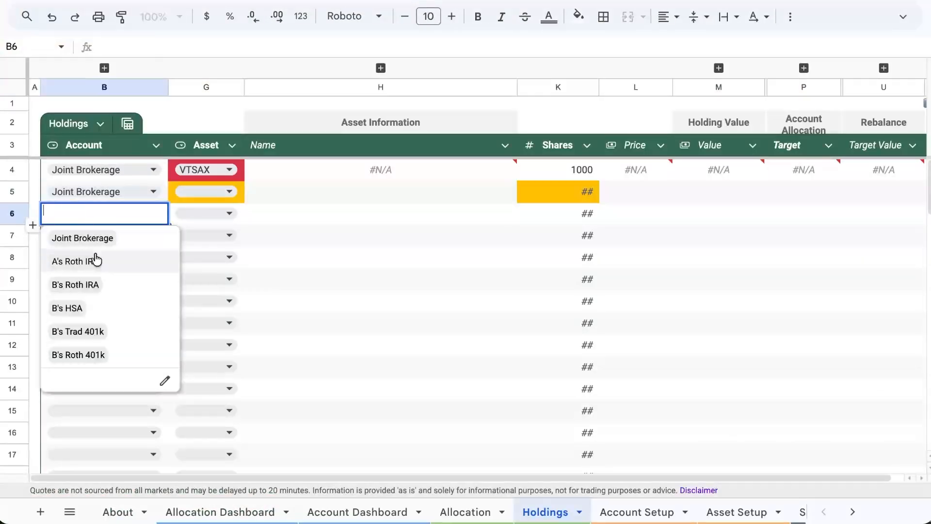
{"action": "left_click", "coordinate": [77, 330]}
{"action": "left_click", "coordinate": [90, 237]}
{"action": "left_click", "coordinate": [86, 353]}
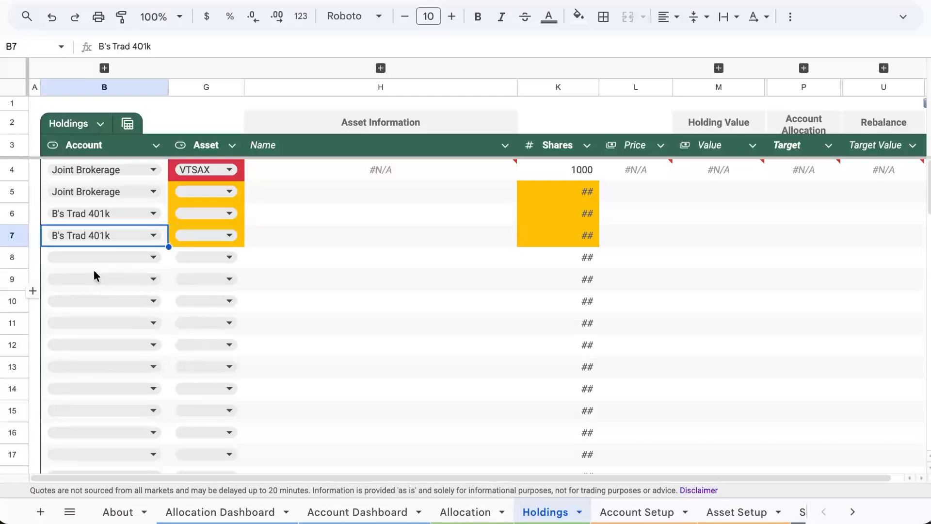
{"action": "left_click", "coordinate": [89, 262]}
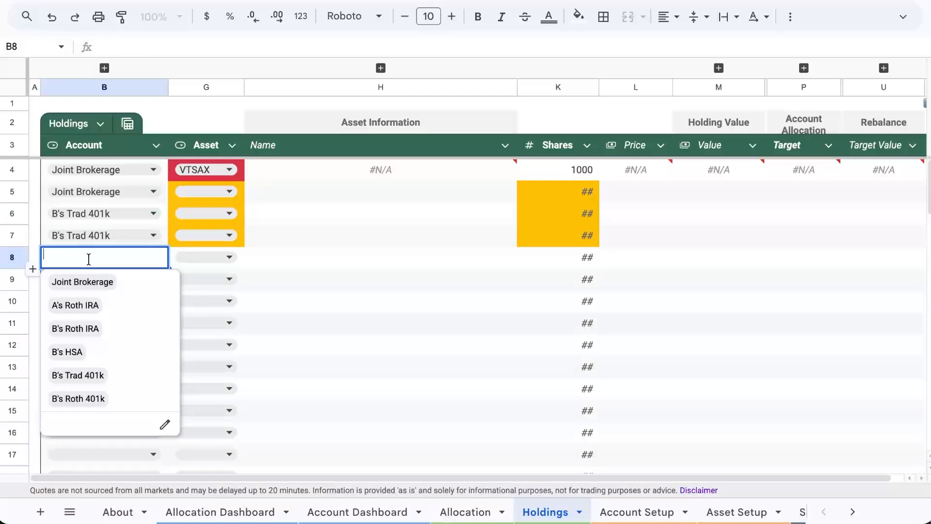
{"action": "left_click", "coordinate": [88, 301]}
{"action": "left_click", "coordinate": [82, 276]}
{"action": "left_click", "coordinate": [83, 324]}
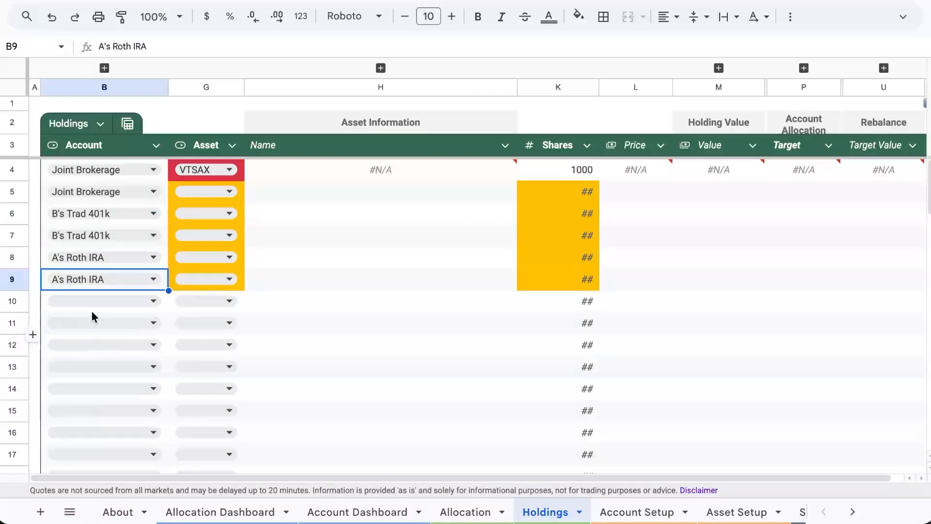
Set the account of holdings rows 10 and 11 to B's Roth IRA and of rows 12 and 13 to B's Roth 401k.
{"action": "left_click", "coordinate": [91, 301]}
{"action": "left_click", "coordinate": [90, 372]}
{"action": "left_click", "coordinate": [100, 324]}
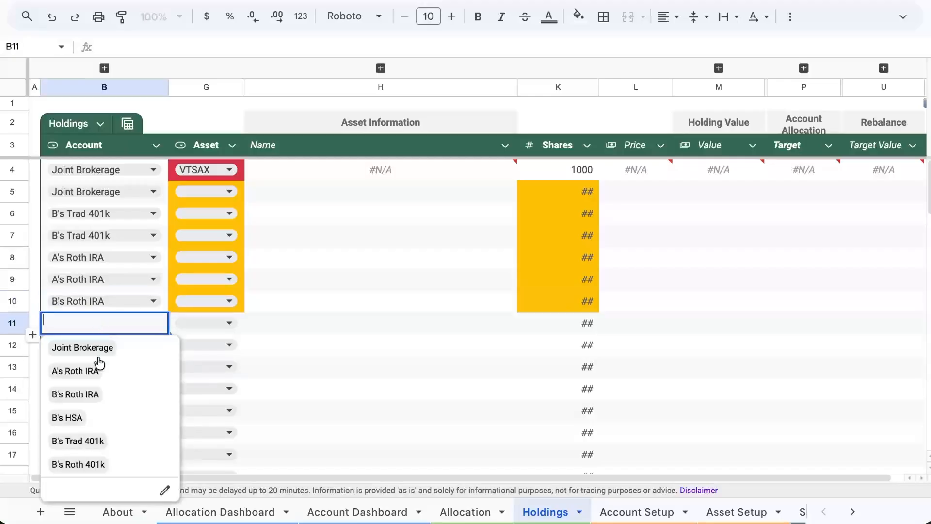
{"action": "left_click", "coordinate": [89, 401]}
{"action": "left_click", "coordinate": [104, 345]}
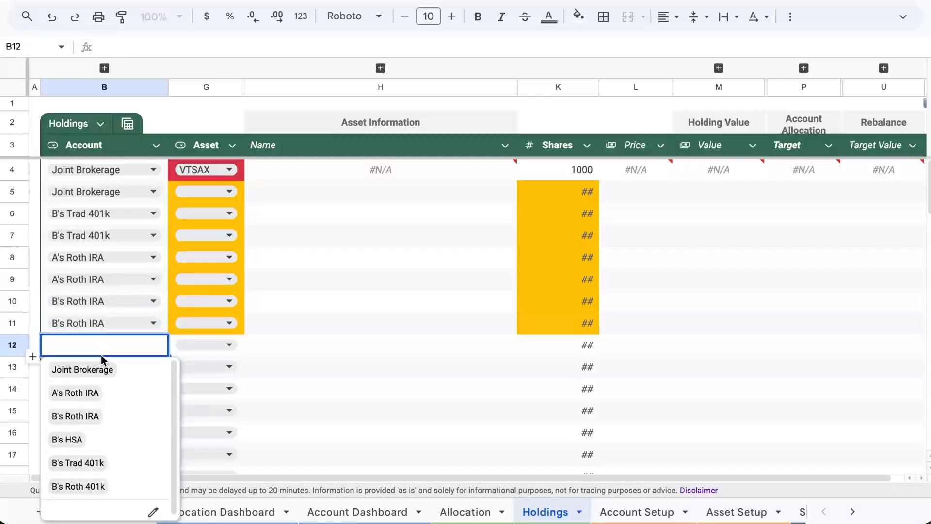
{"action": "left_click", "coordinate": [79, 485]}
{"action": "left_click", "coordinate": [95, 367]}
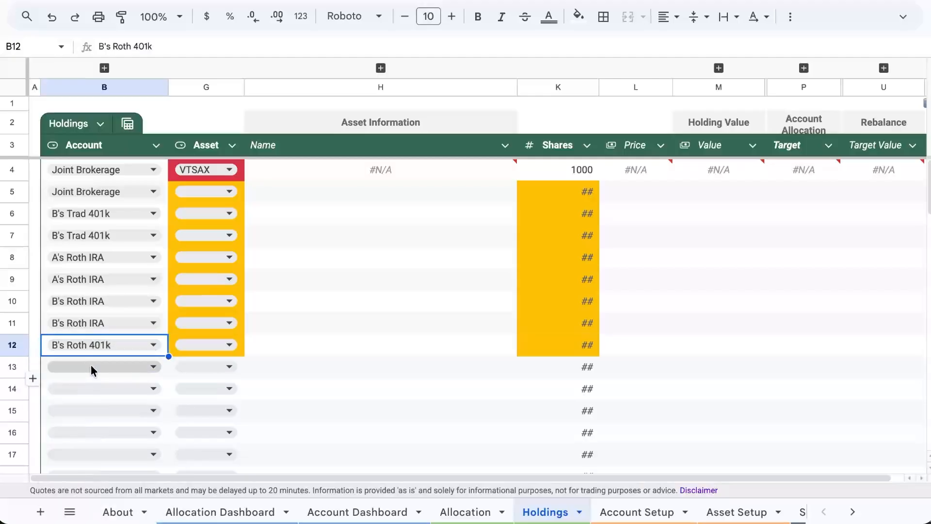
{"action": "left_click", "coordinate": [92, 507]}
Set the account of the holdings in rows 14 and 15 to B's HSA.
{"action": "left_click", "coordinate": [97, 388]}
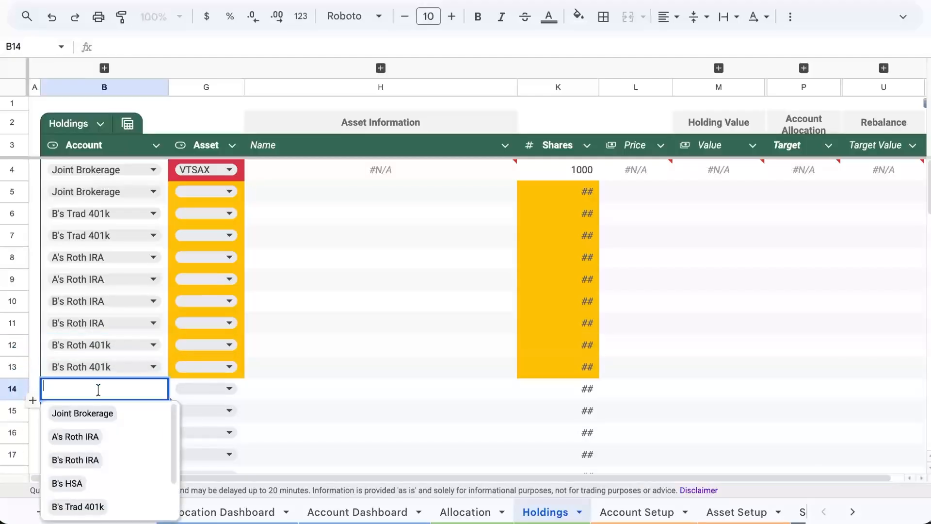
{"action": "left_click", "coordinate": [75, 480]}
{"action": "left_click", "coordinate": [95, 410]}
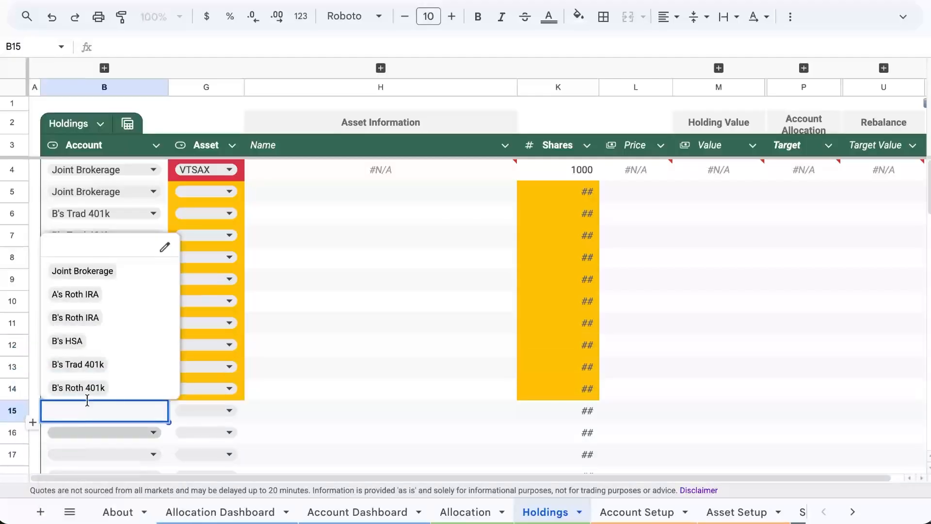
{"action": "left_click", "coordinate": [86, 350]}
Copy the symbols in C3:C14 of the Fidelity positions file in Excel into the Holdings Asset column, starting at G4.
{"action": "left_click", "coordinate": [356, 367]}
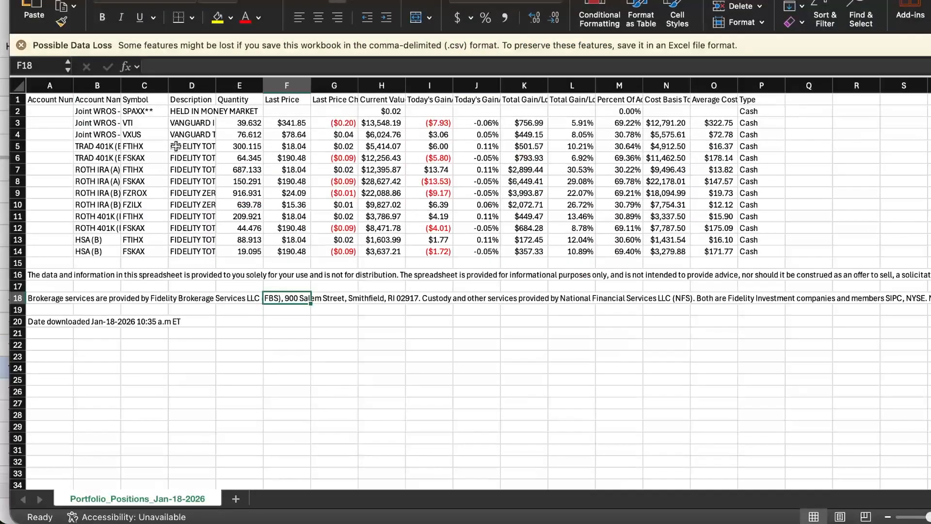
{"action": "left_click_drag", "start_coordinate": [145, 123], "coordinate": [146, 250]}
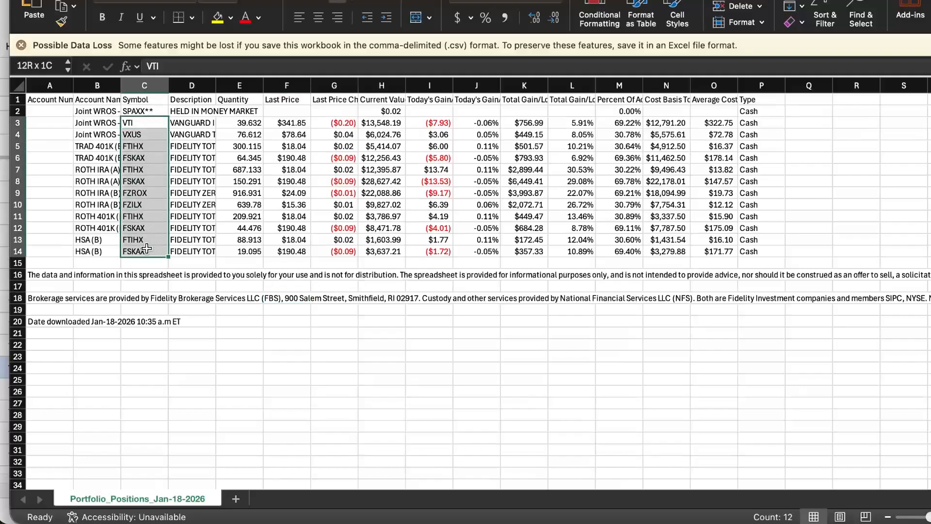
{"action": "key", "text": "super+c"}
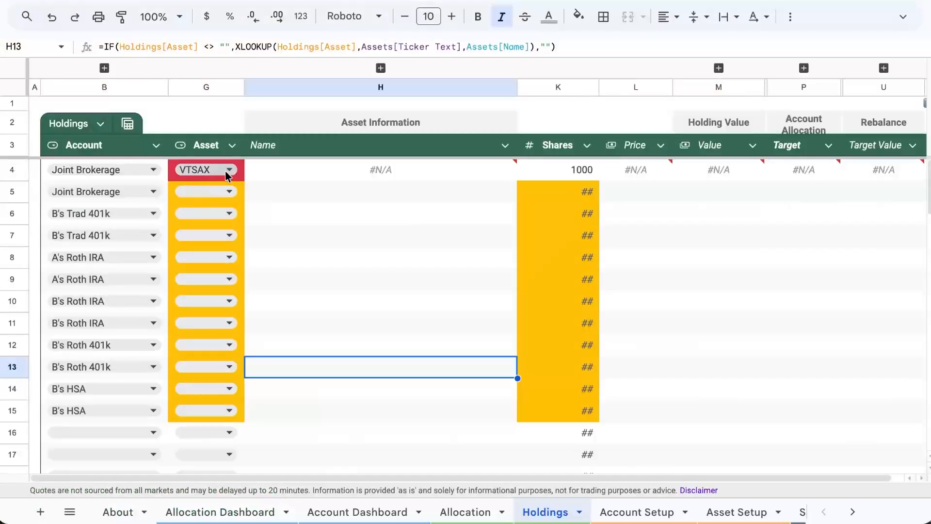
{"action": "left_click", "coordinate": [226, 173]}
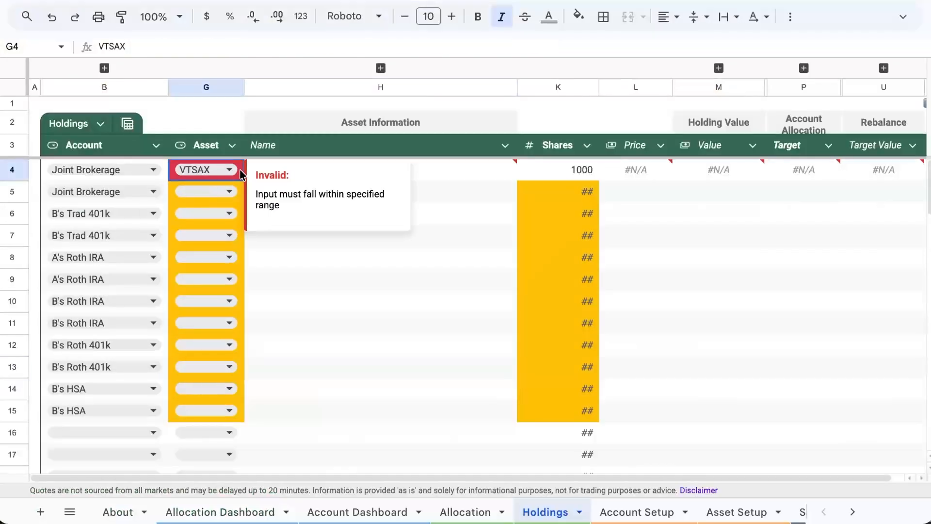
{"action": "key", "text": "super+v"}
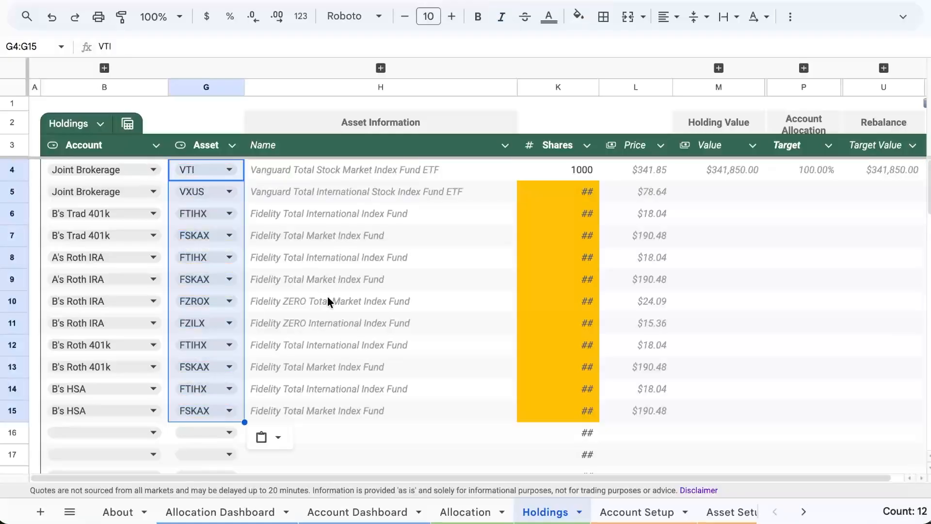
Copy the quantities in E3:E14 of the positions file in Excel into the Holdings Shares column, starting at K4.
{"action": "left_click", "coordinate": [347, 367]}
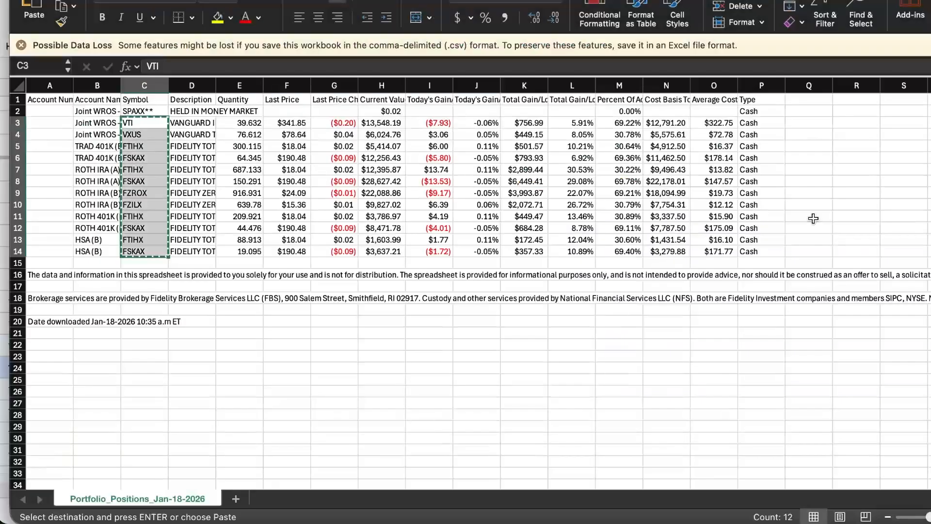
{"action": "left_click", "coordinate": [274, 181]}
{"action": "left_click", "coordinate": [250, 125]}
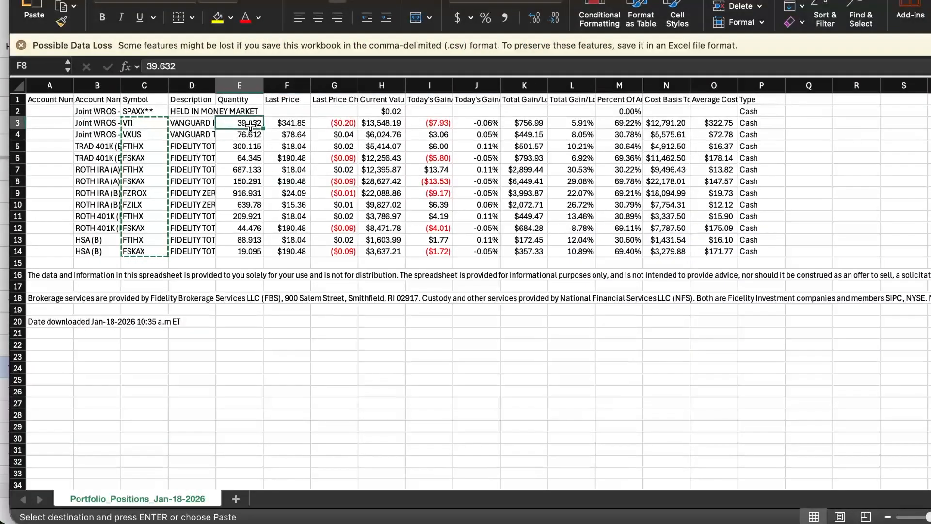
{"action": "left_click_drag", "start_coordinate": [250, 125], "coordinate": [248, 253]}
{"action": "key", "text": "super+c"}
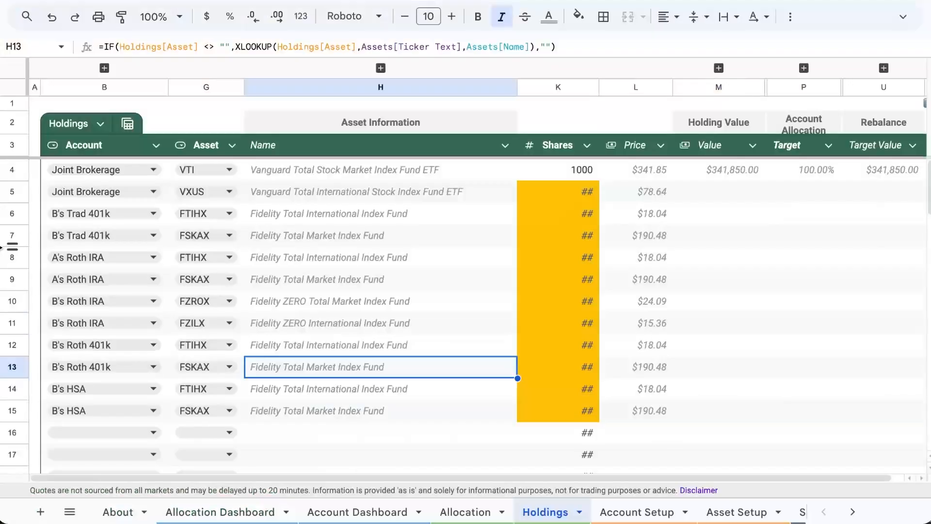
{"action": "left_click", "coordinate": [563, 173]}
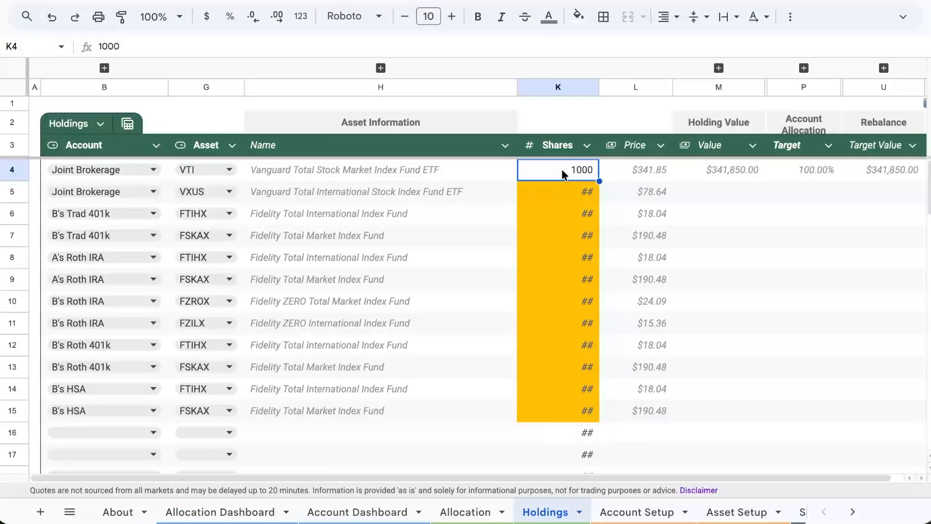
{"action": "key", "text": "ctrl+v"}
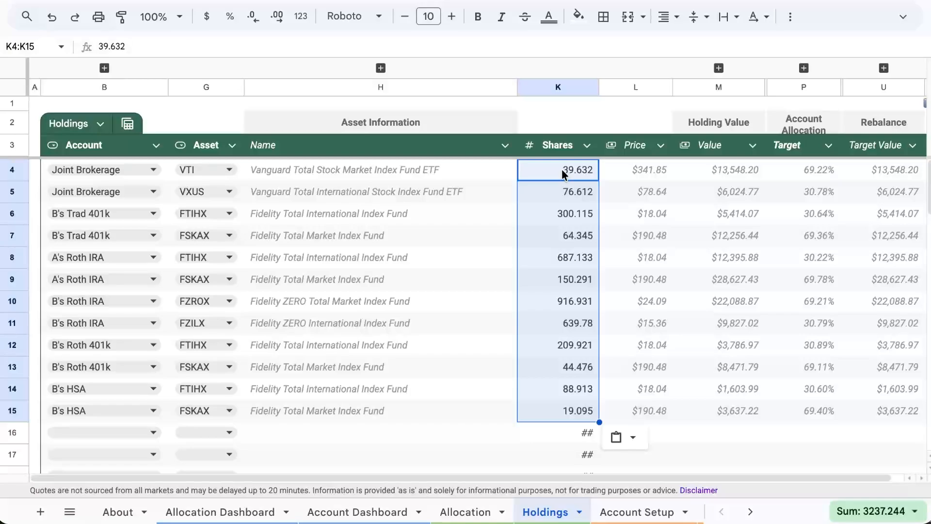
Review the portfolio summaries on the Allocation Dashboard and the Account Dashboard.
{"action": "key", "text": "super+Tab"}
{"action": "left_click", "coordinate": [518, 318]}
{"action": "left_click", "coordinate": [225, 513]}
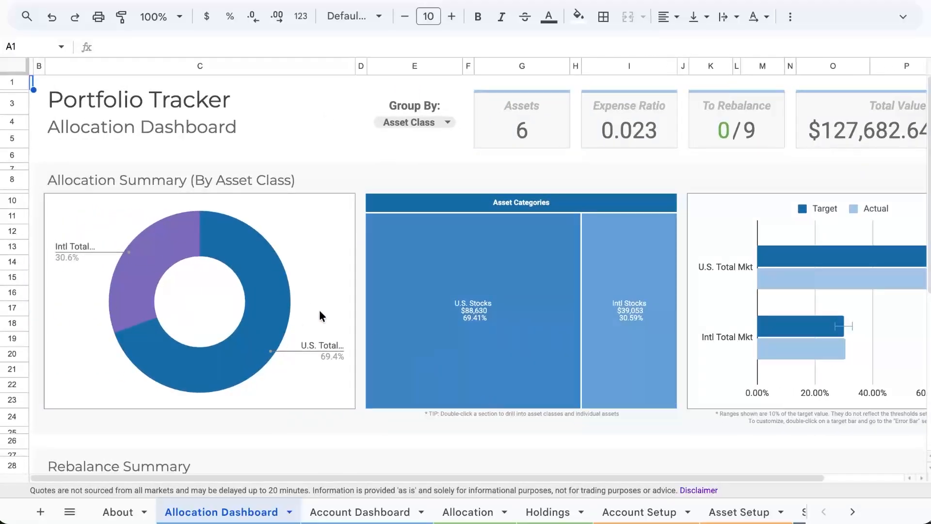
{"action": "left_click", "coordinate": [360, 512]}
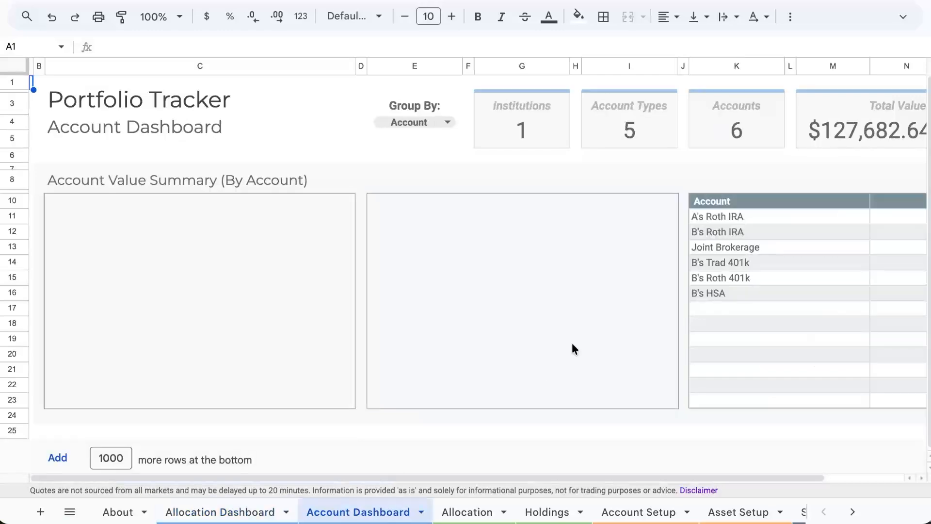